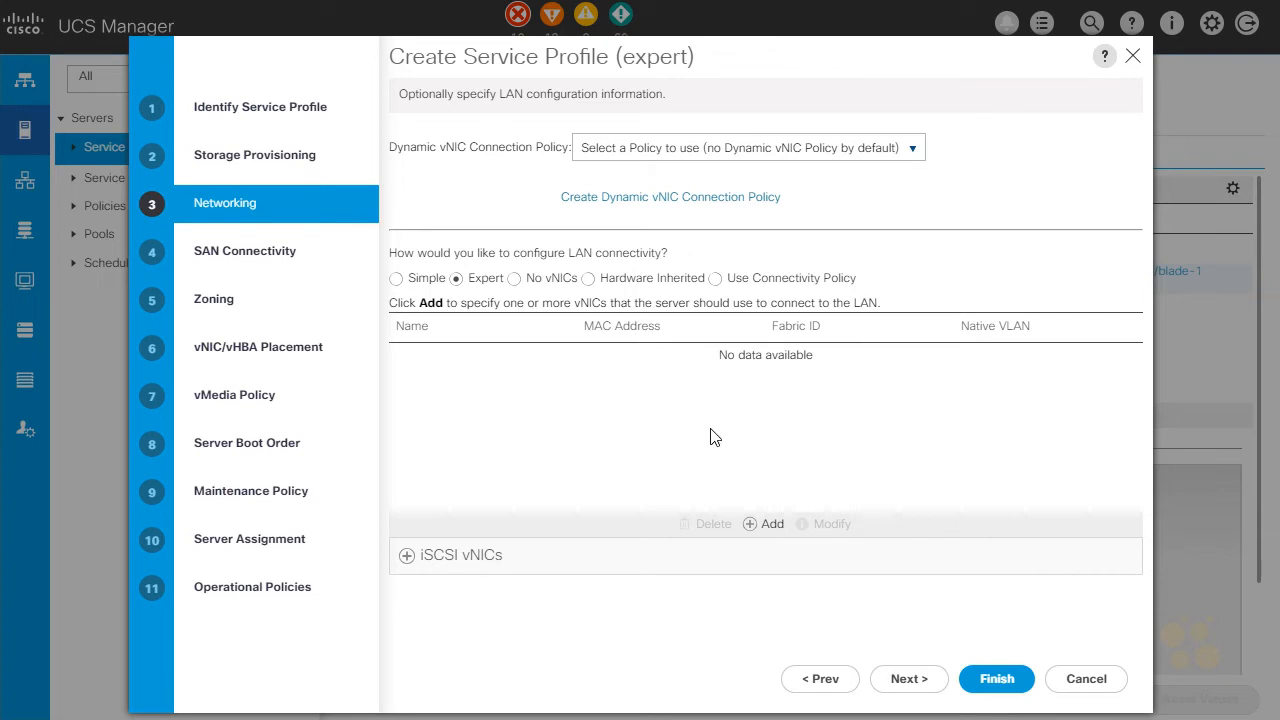
# Add a vNIC named iscsi0 to the service profile, based on the iSCSI-A vNIC template
pyautogui.click(766, 530)
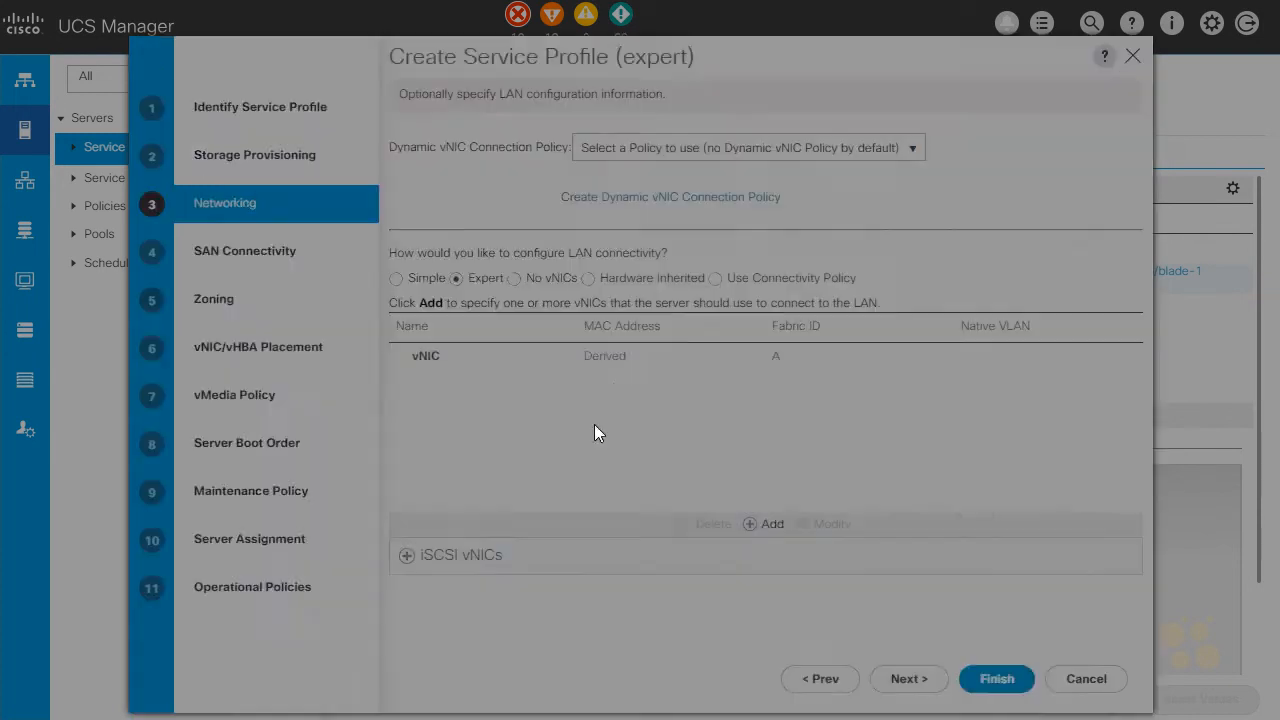
pyautogui.click(363, 119)
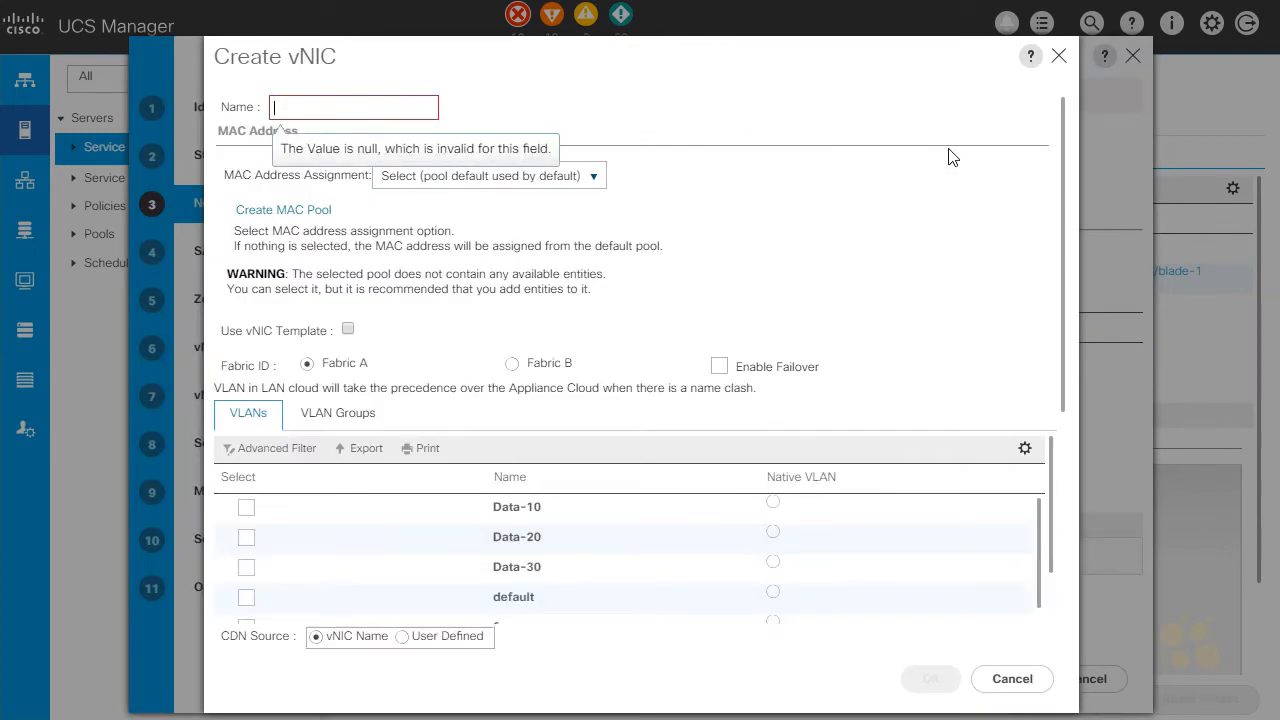
pyautogui.write('iscsi0')
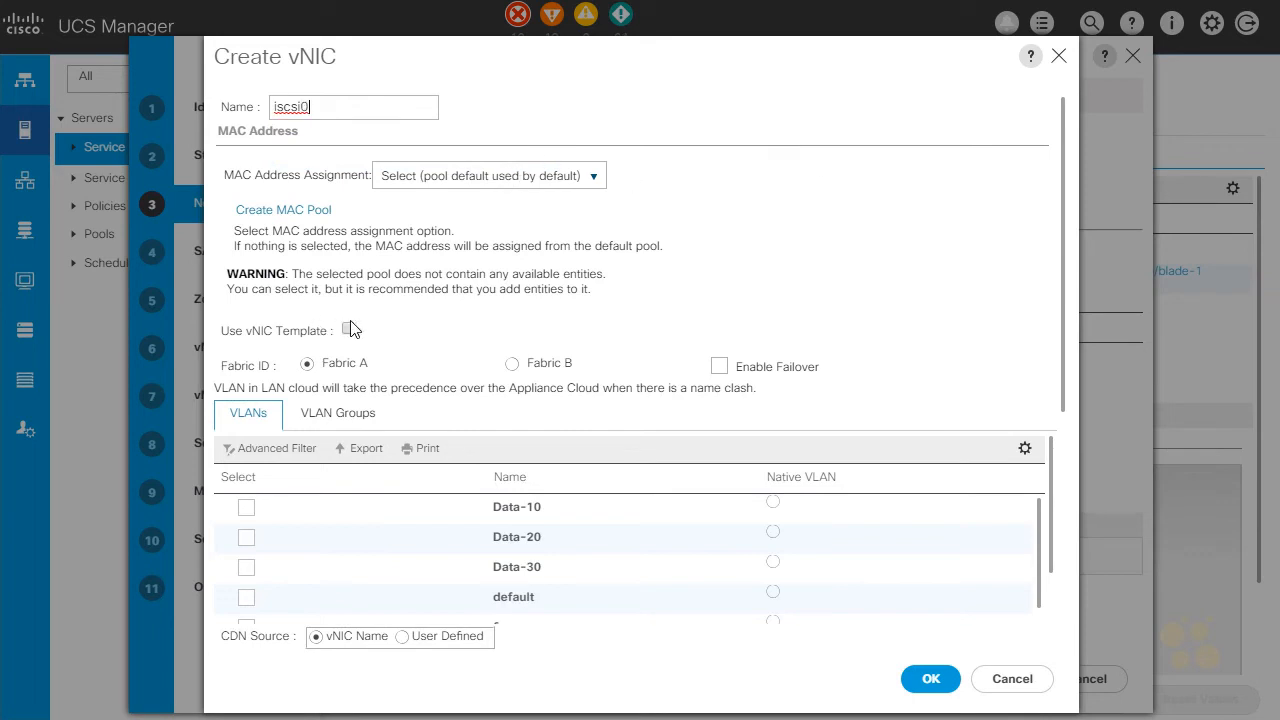
pyautogui.click(348, 331)
pyautogui.click(360, 199)
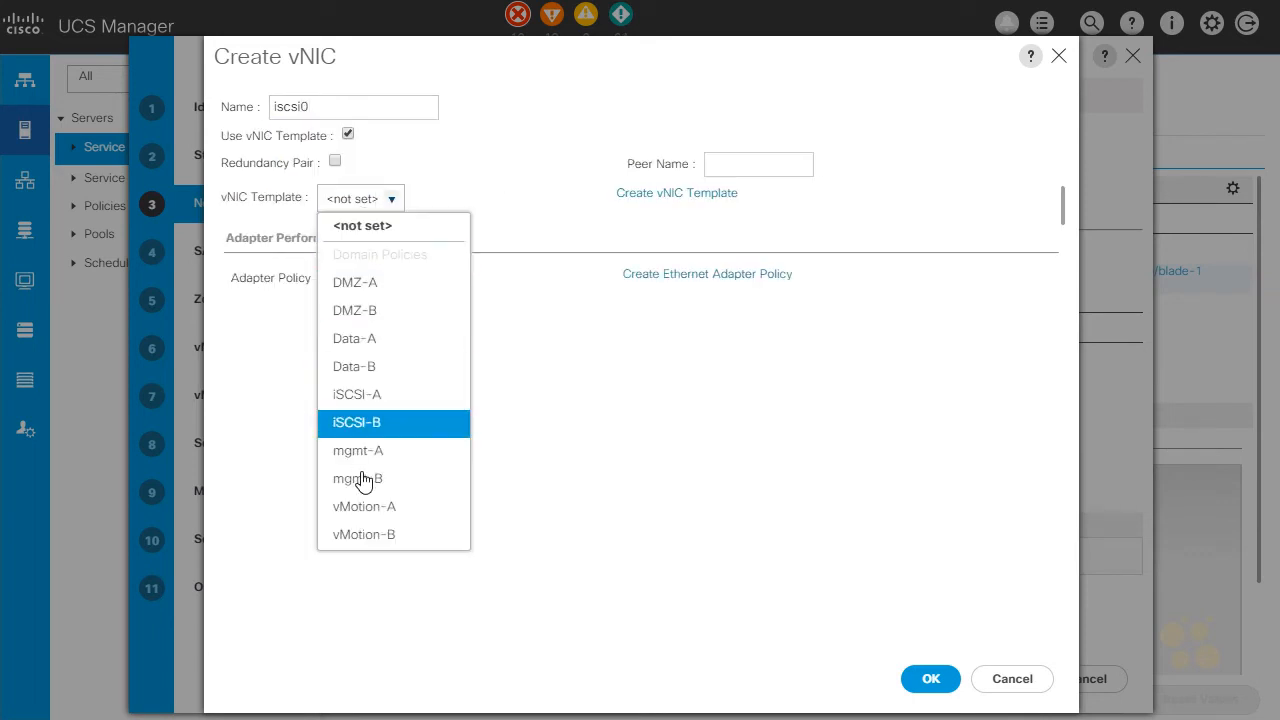
pyautogui.click(385, 394)
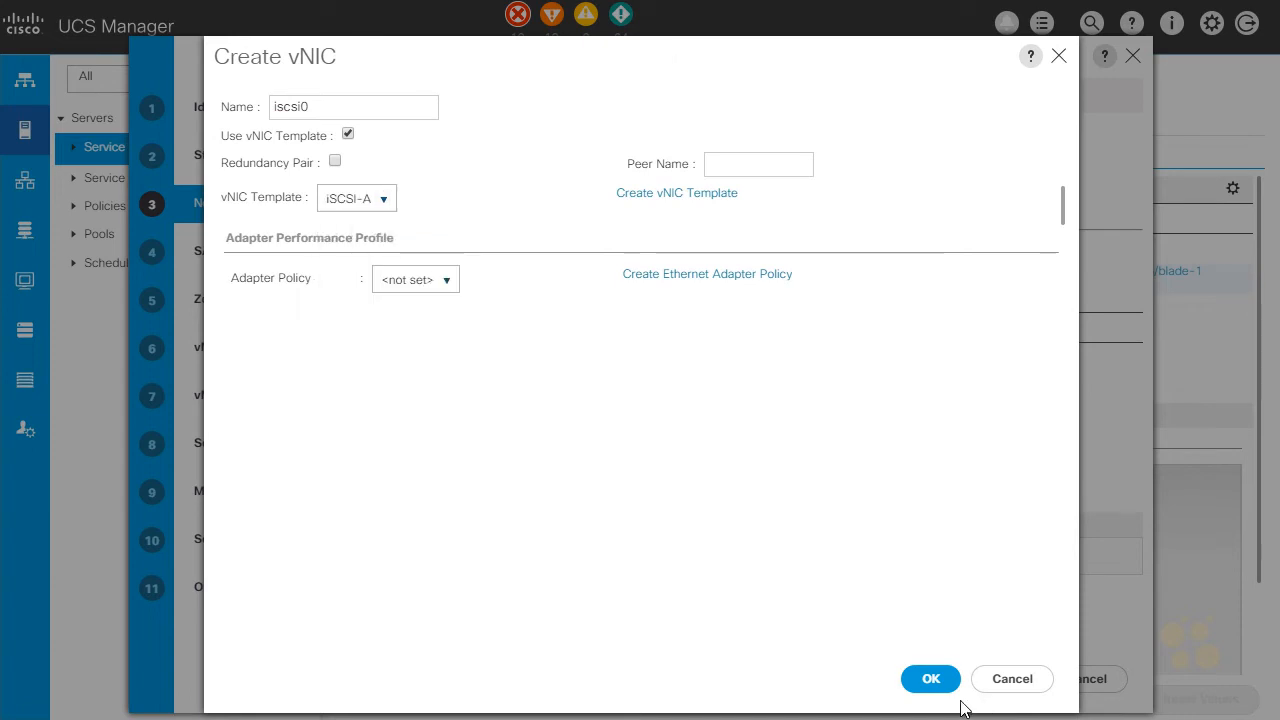
pyautogui.click(931, 679)
# Add a second vNIC named iscsi1, based on the iSCSI-B vNIC template
pyautogui.click(763, 524)
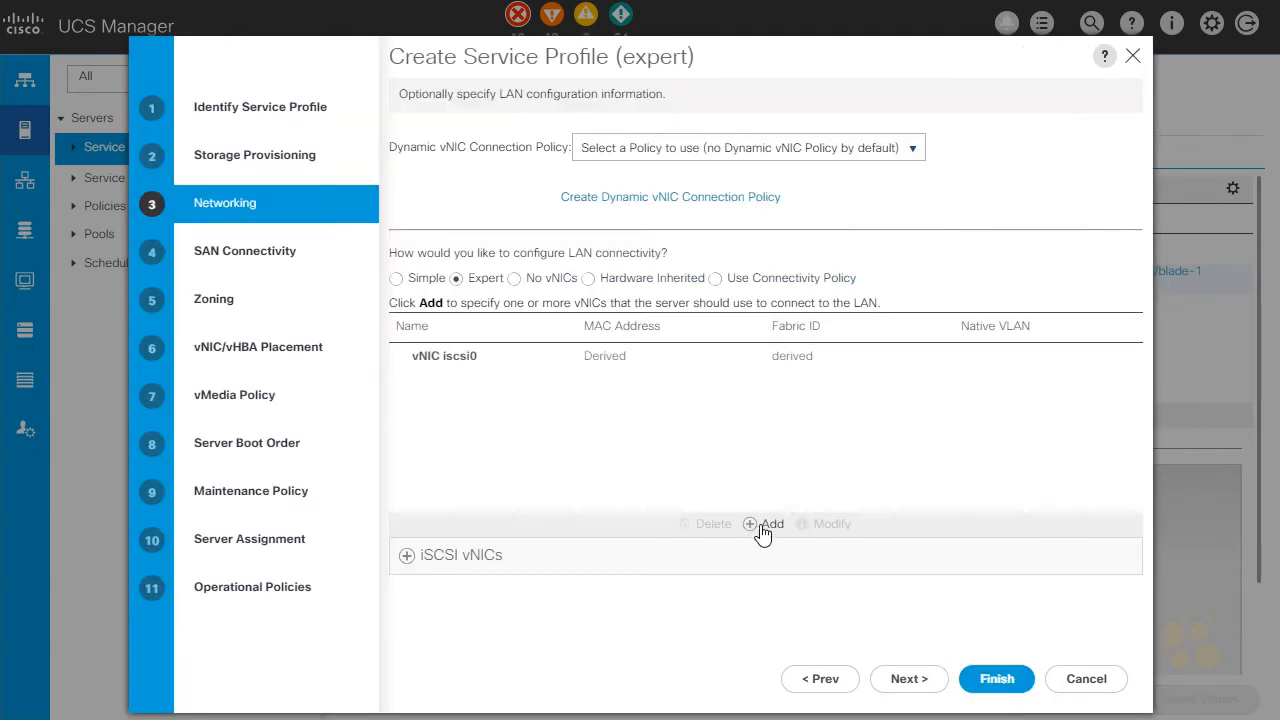
pyautogui.click(358, 112)
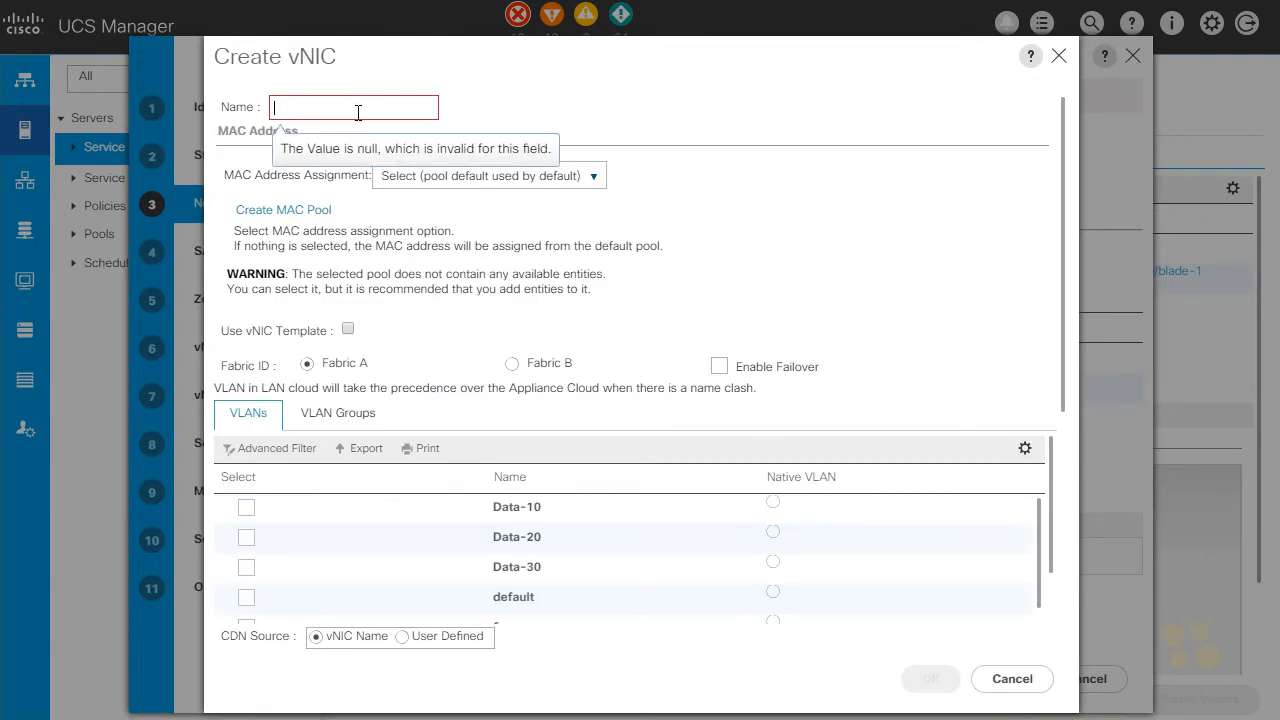
pyautogui.write('iscsi1')
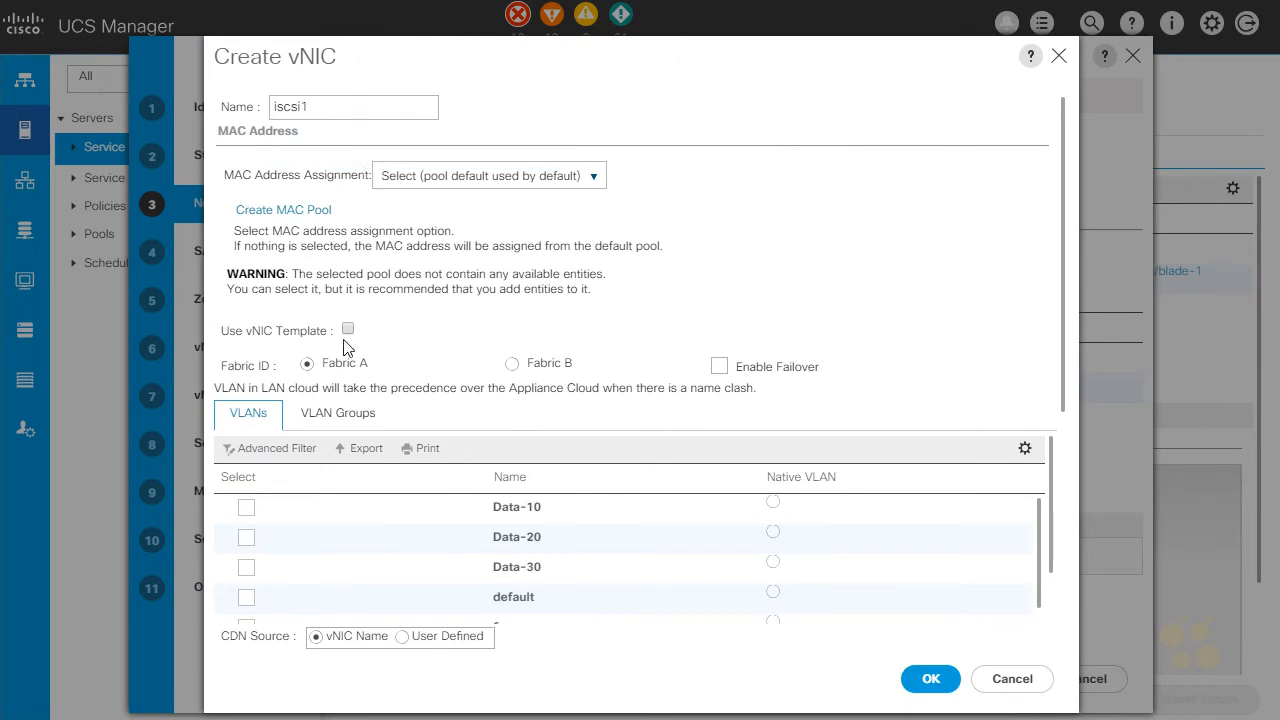
pyautogui.click(348, 329)
pyautogui.click(362, 200)
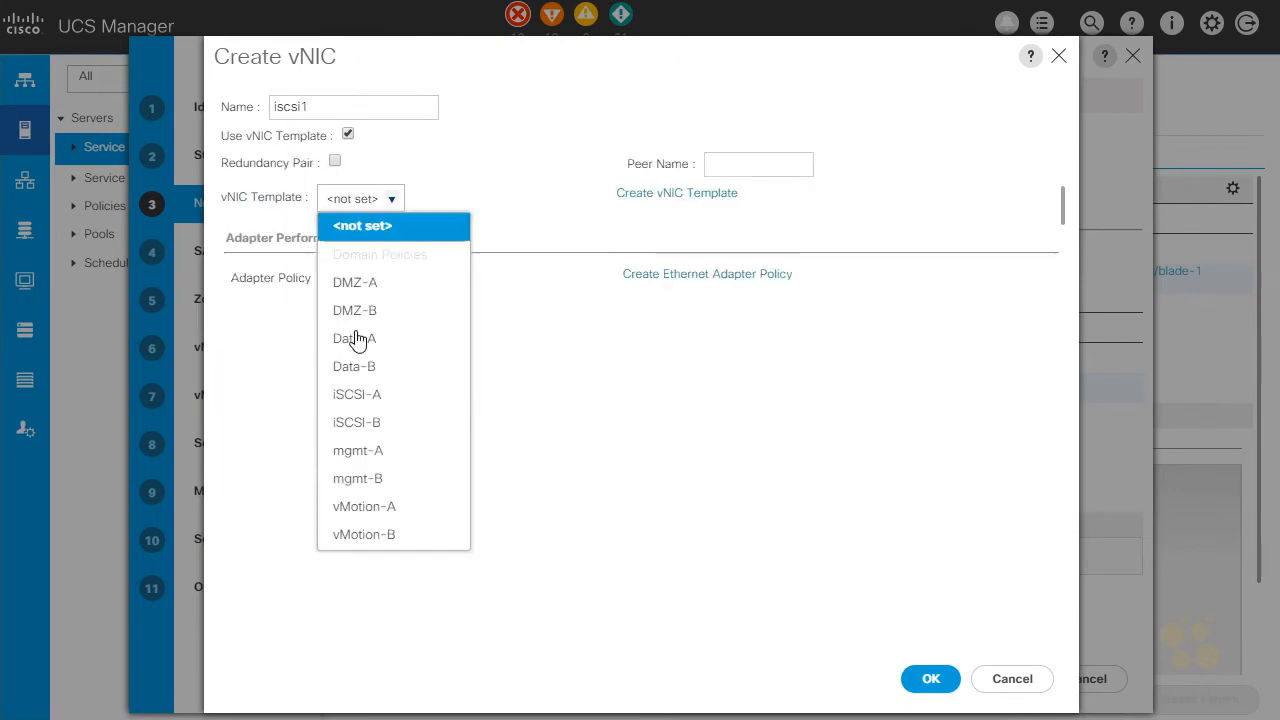
pyautogui.click(429, 421)
pyautogui.click(938, 686)
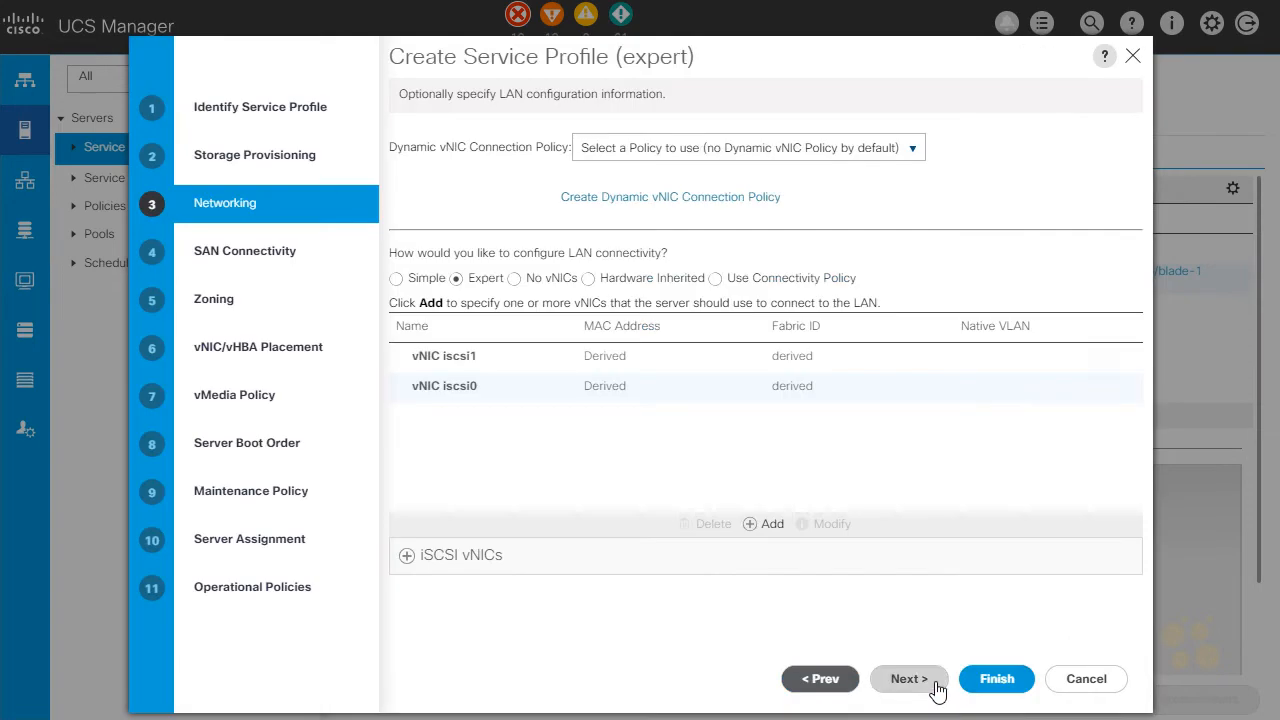
# Start a new iSCSI vNIC named iscsiboot0 with iscsi0 as its overlay vNIC
pyautogui.click(546, 398)
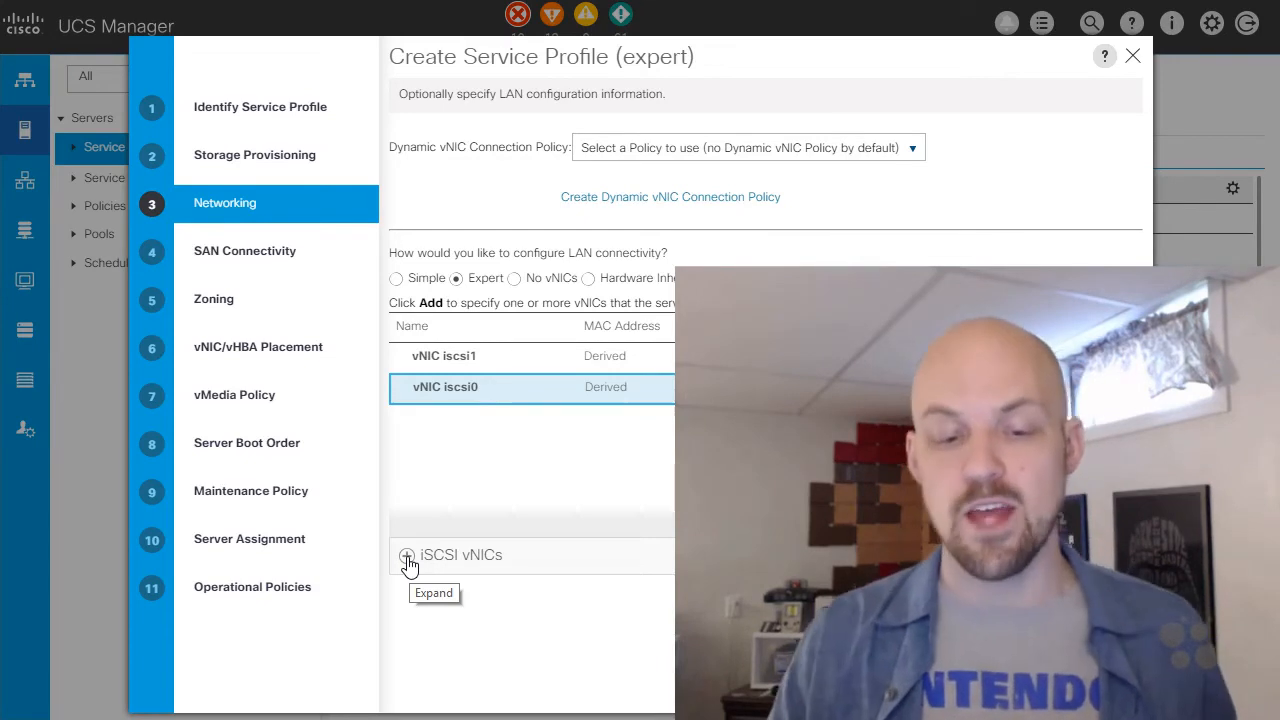
pyautogui.click(407, 557)
pyautogui.scroll(-3, 476, 497)
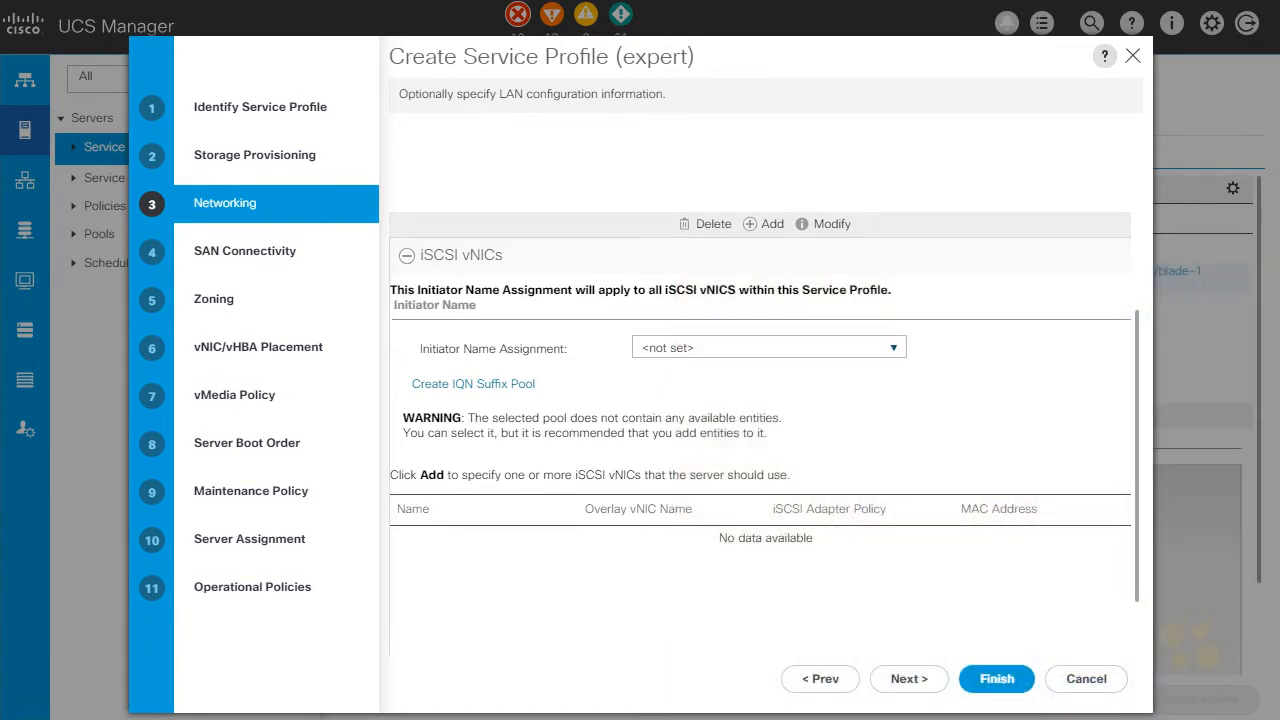
pyautogui.scroll(-1, 575, 467)
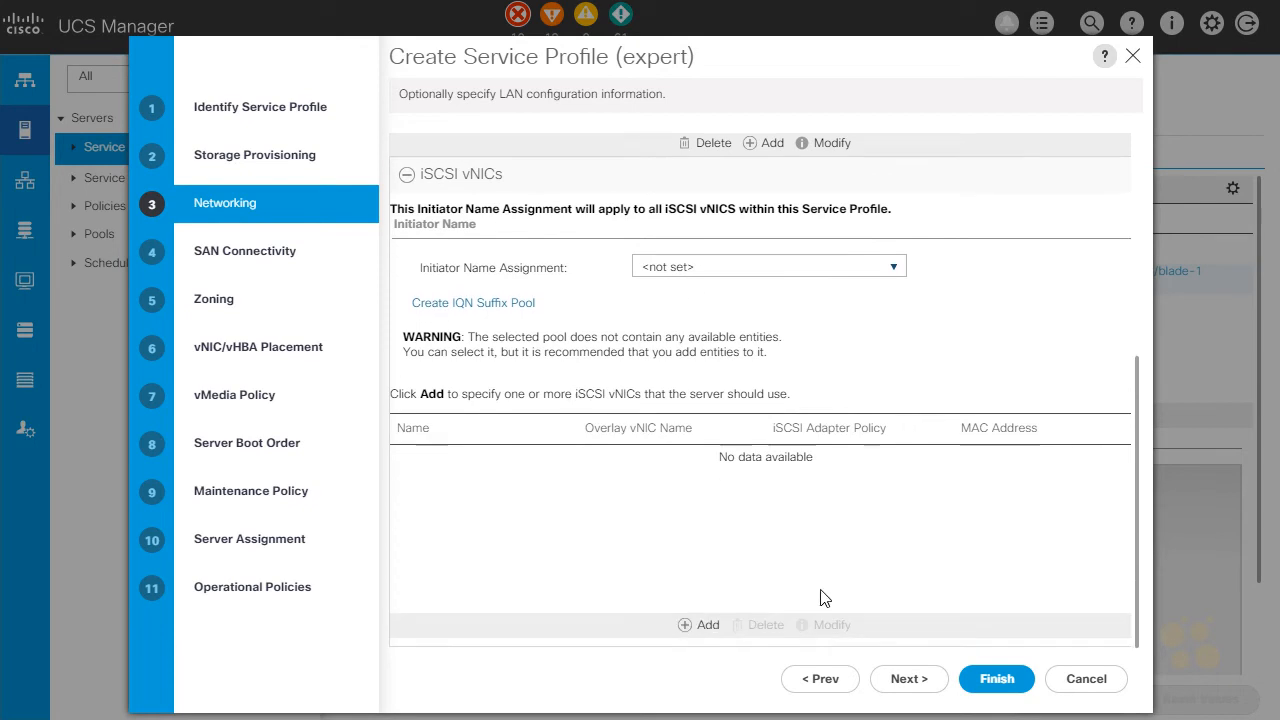
pyautogui.click(686, 621)
pyautogui.click(494, 155)
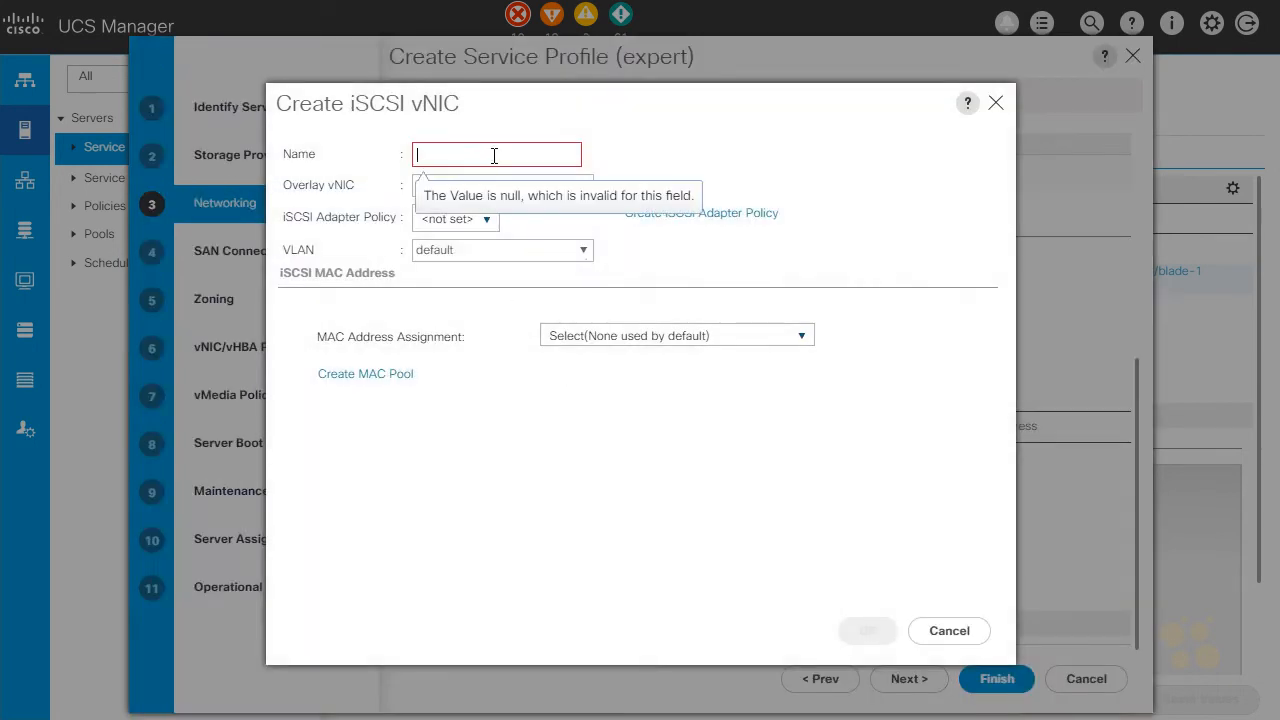
pyautogui.write('iscsiboot0')
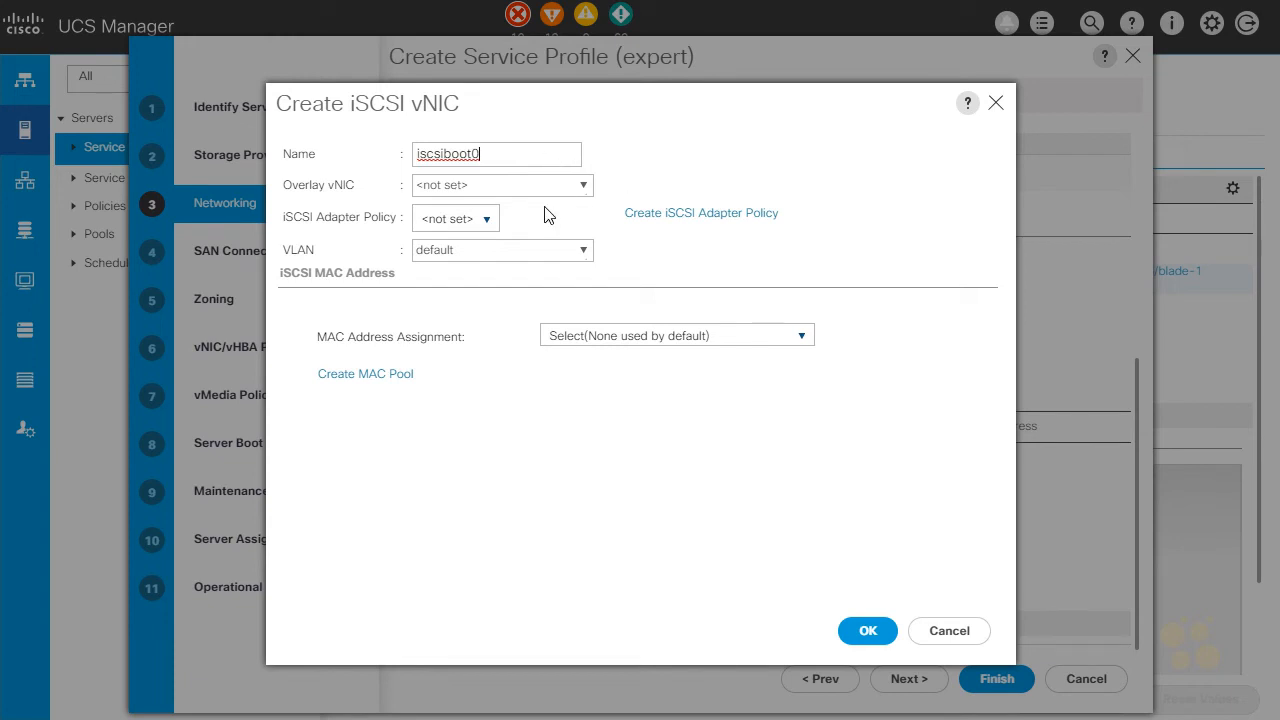
pyautogui.click(583, 187)
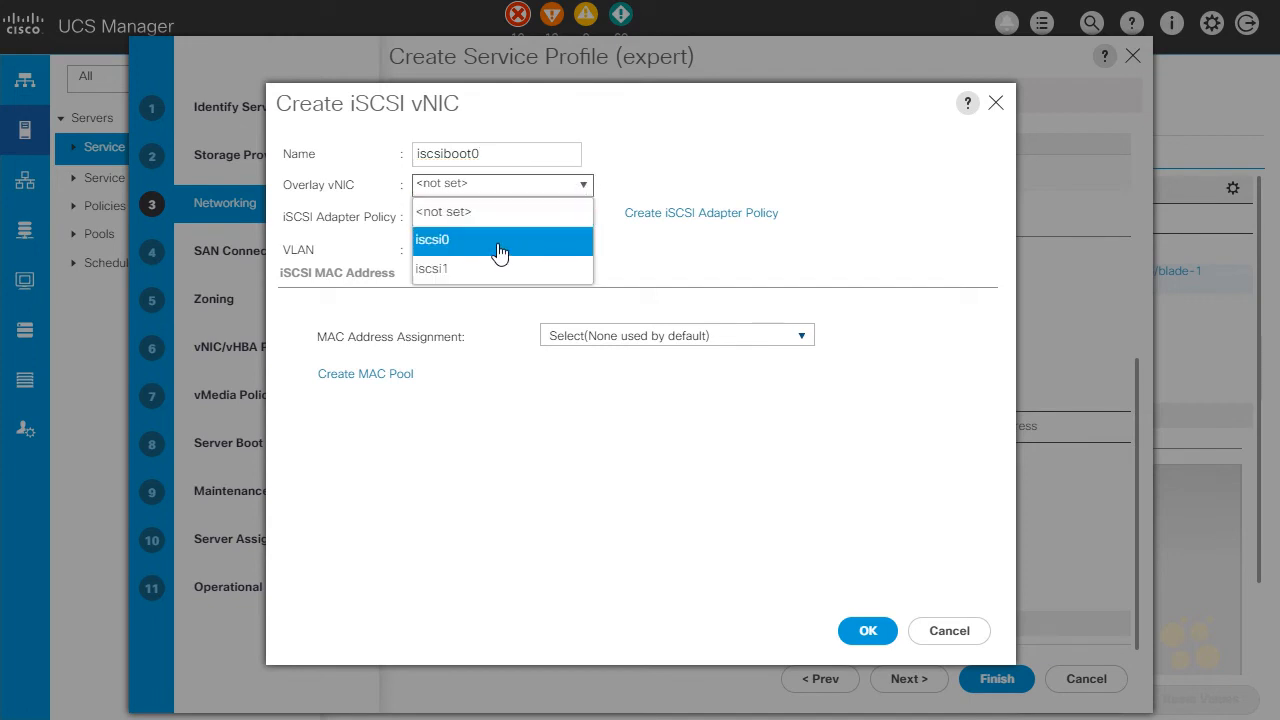
pyautogui.click(500, 252)
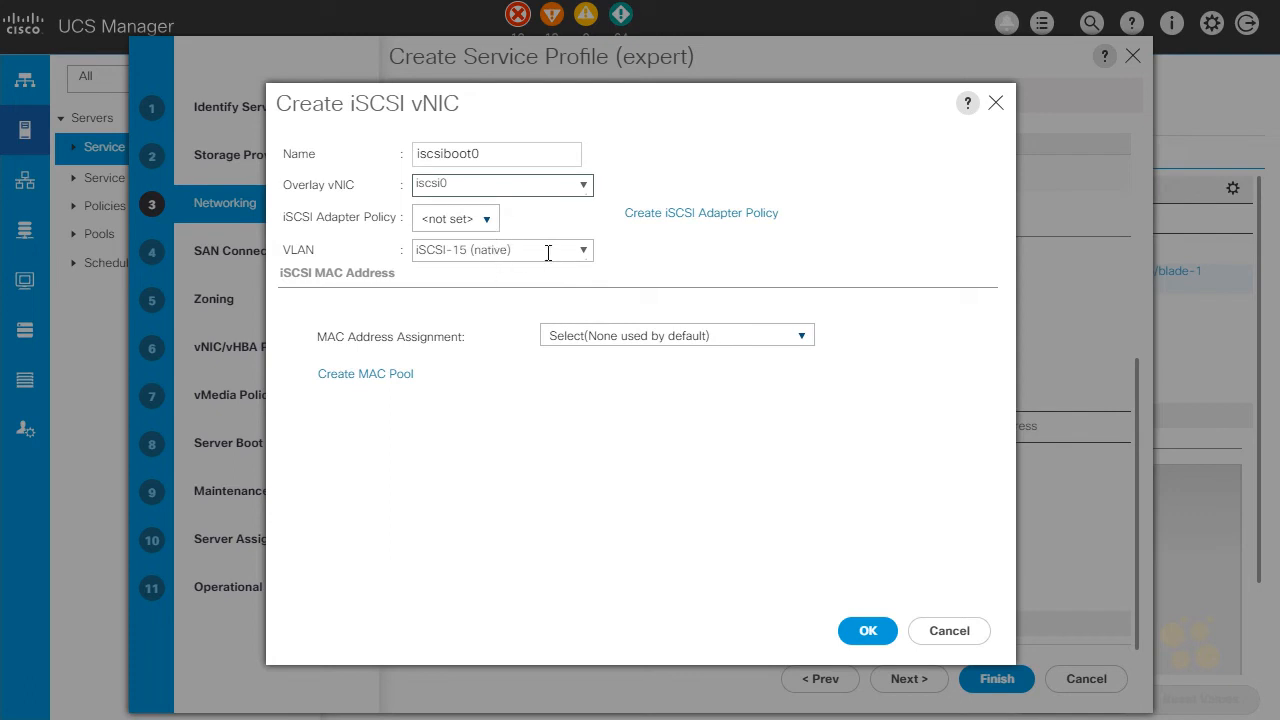
# Keep VLAN iSCSI-15 (native) and the default MAC address assignment, and create the iscsiboot0 iSCSI vNIC
pyautogui.click(583, 251)
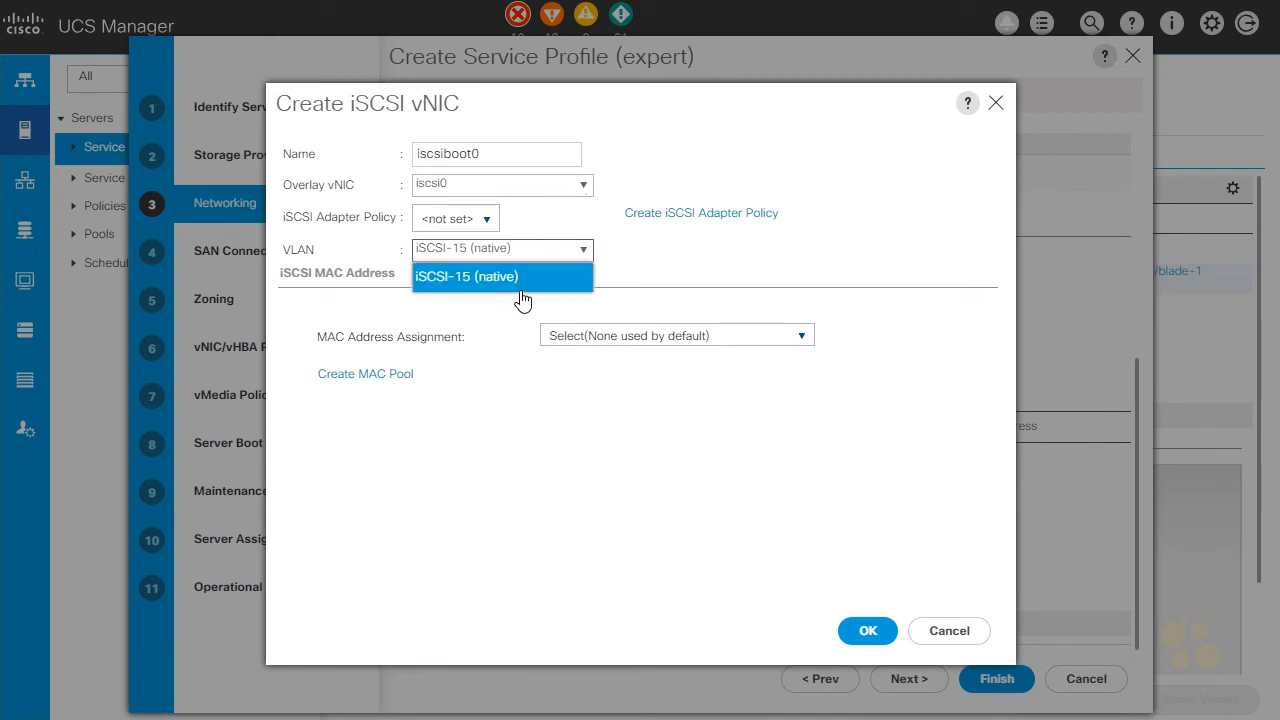
pyautogui.click(641, 261)
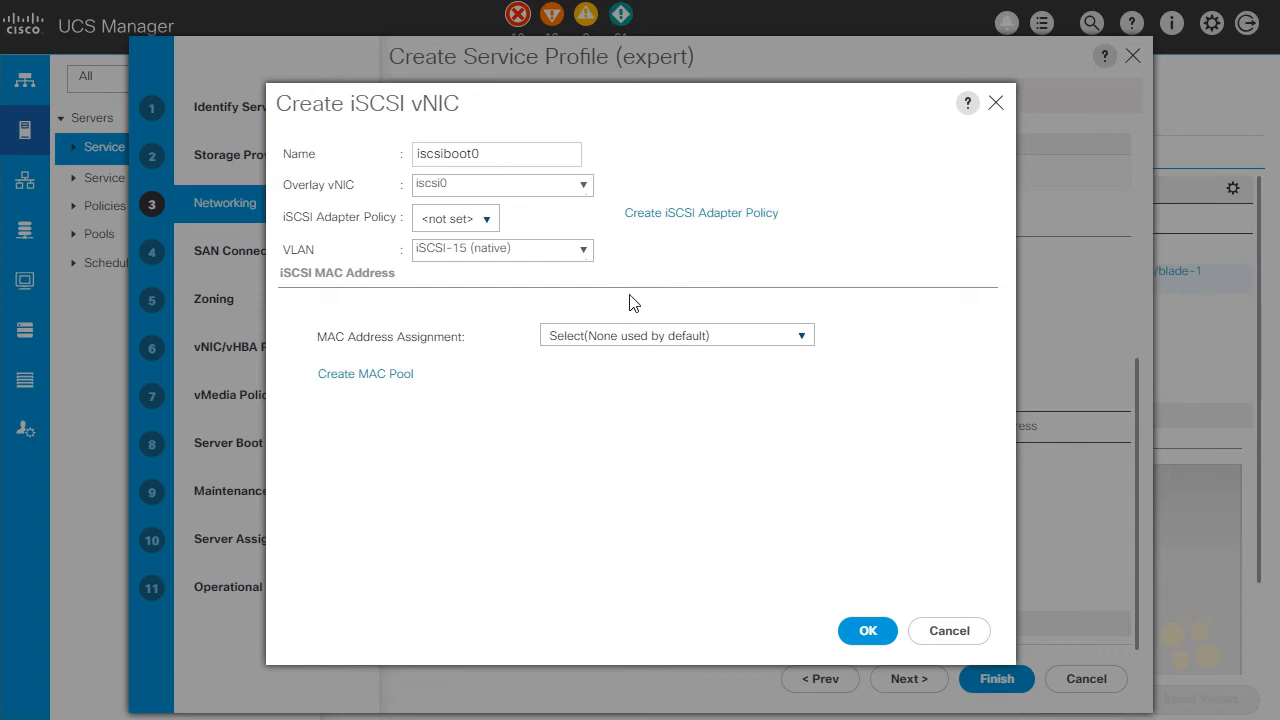
pyautogui.click(800, 340)
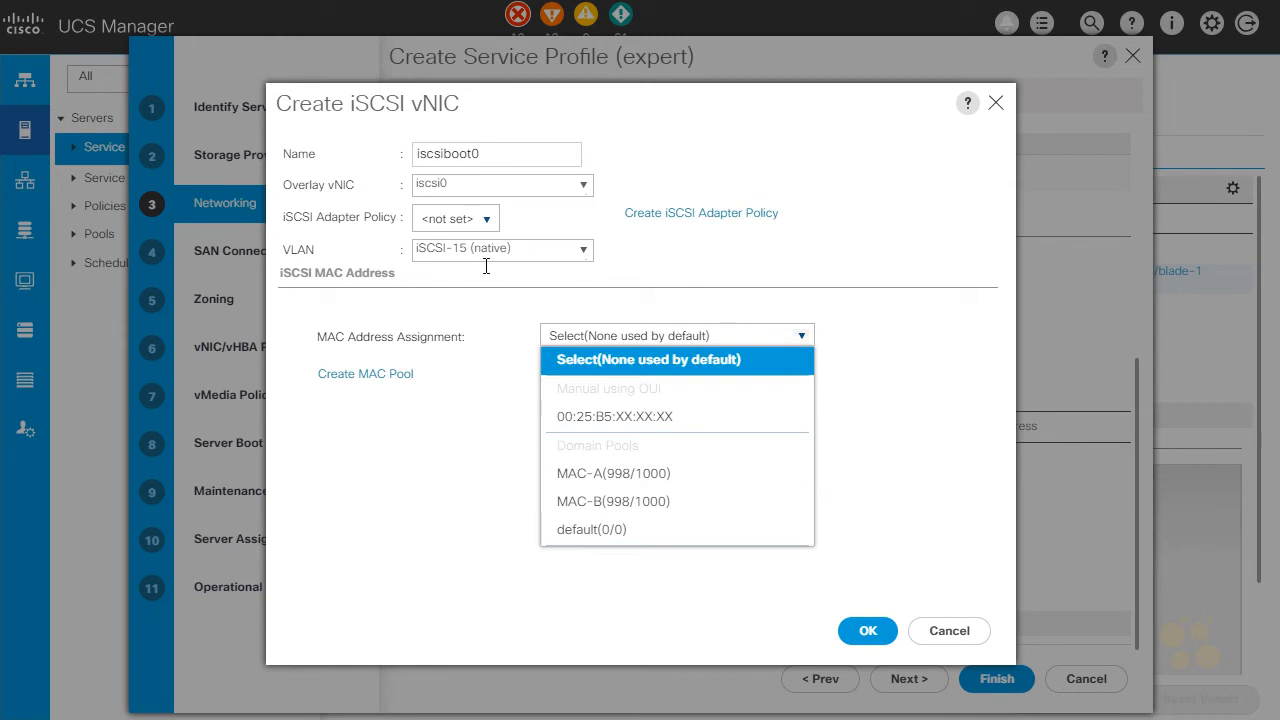
pyautogui.click(893, 373)
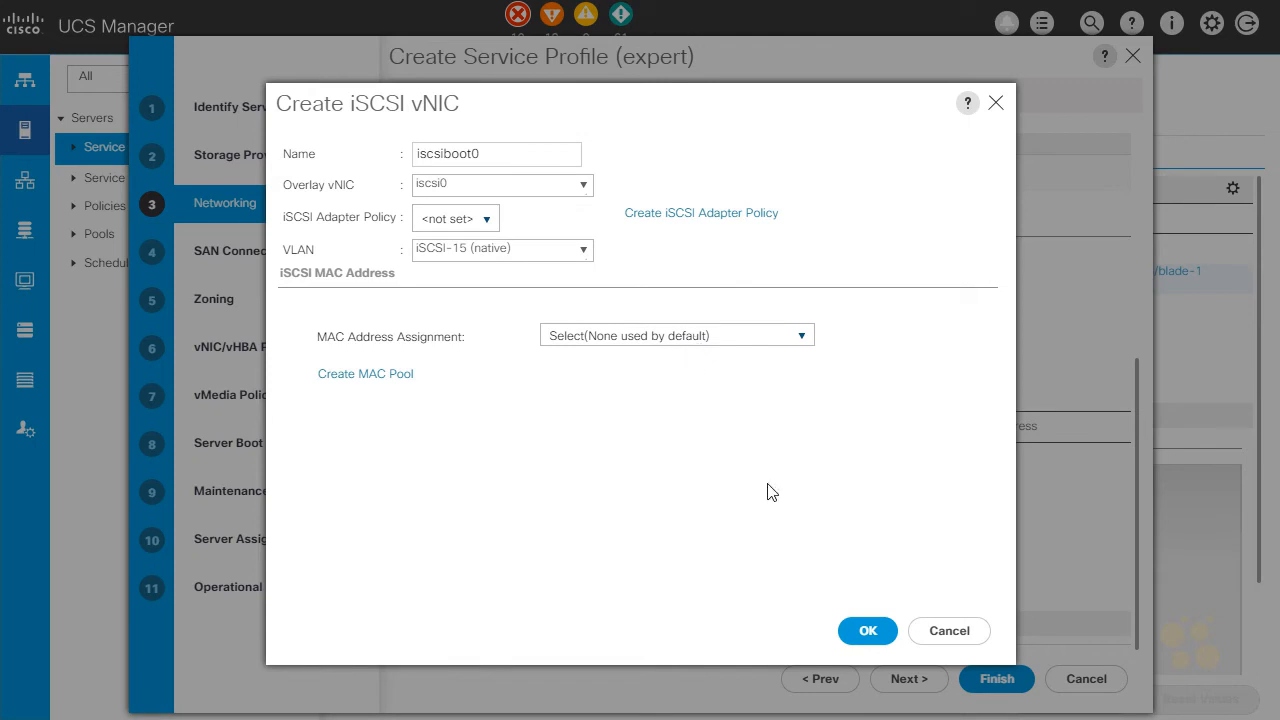
pyautogui.click(867, 631)
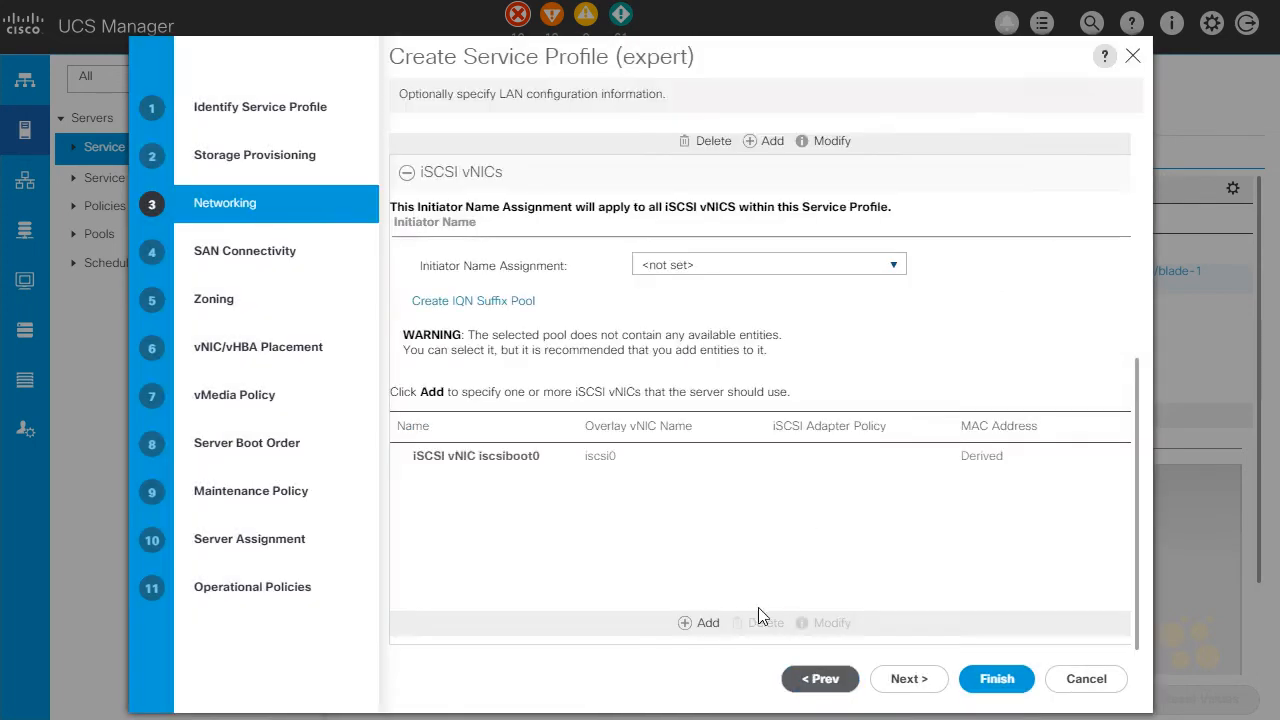
# Add a second iSCSI vNIC named iscsiboot1 with iscsi1 as its overlay vNIC
pyautogui.click(685, 628)
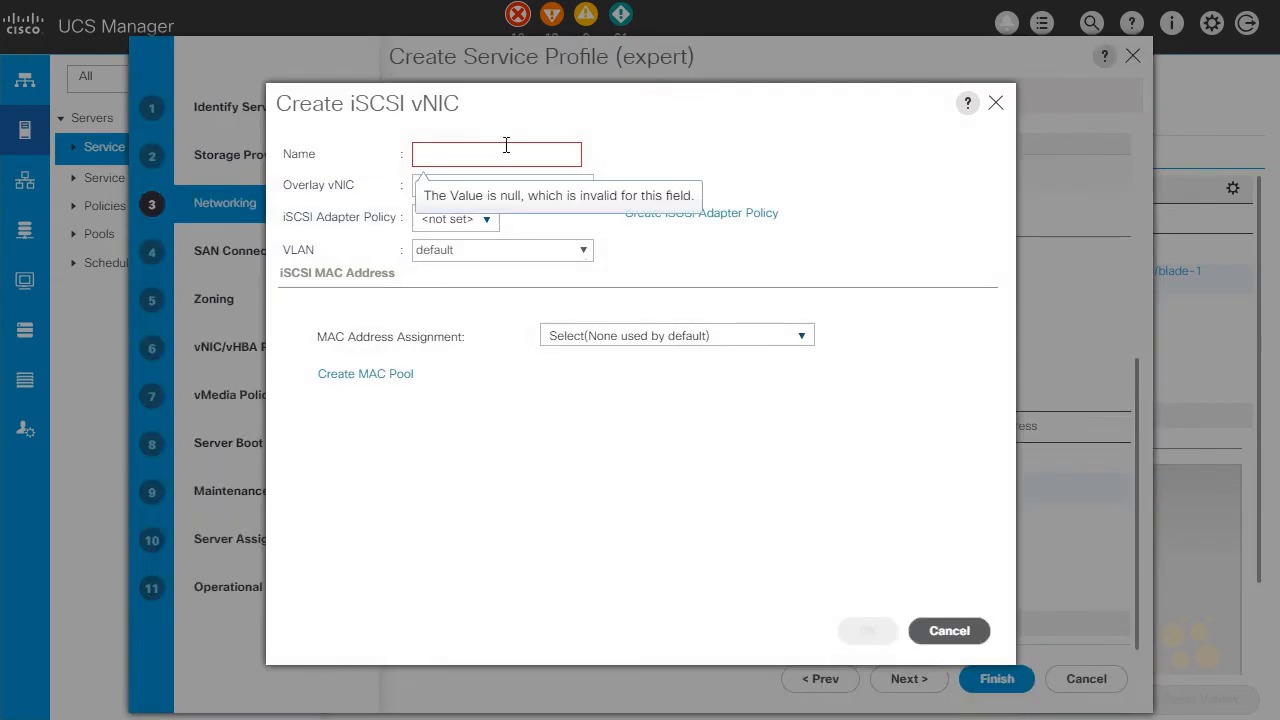
pyautogui.write('iscsiboot1')
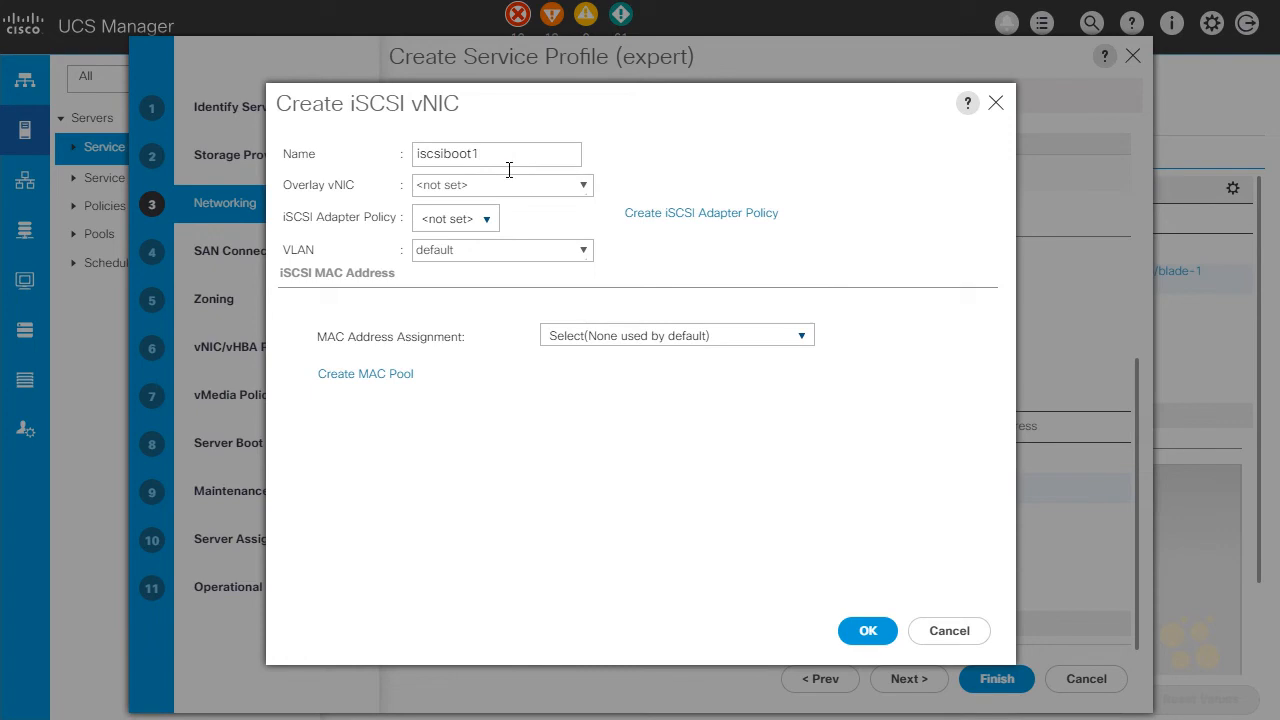
pyautogui.click(583, 185)
pyautogui.click(528, 270)
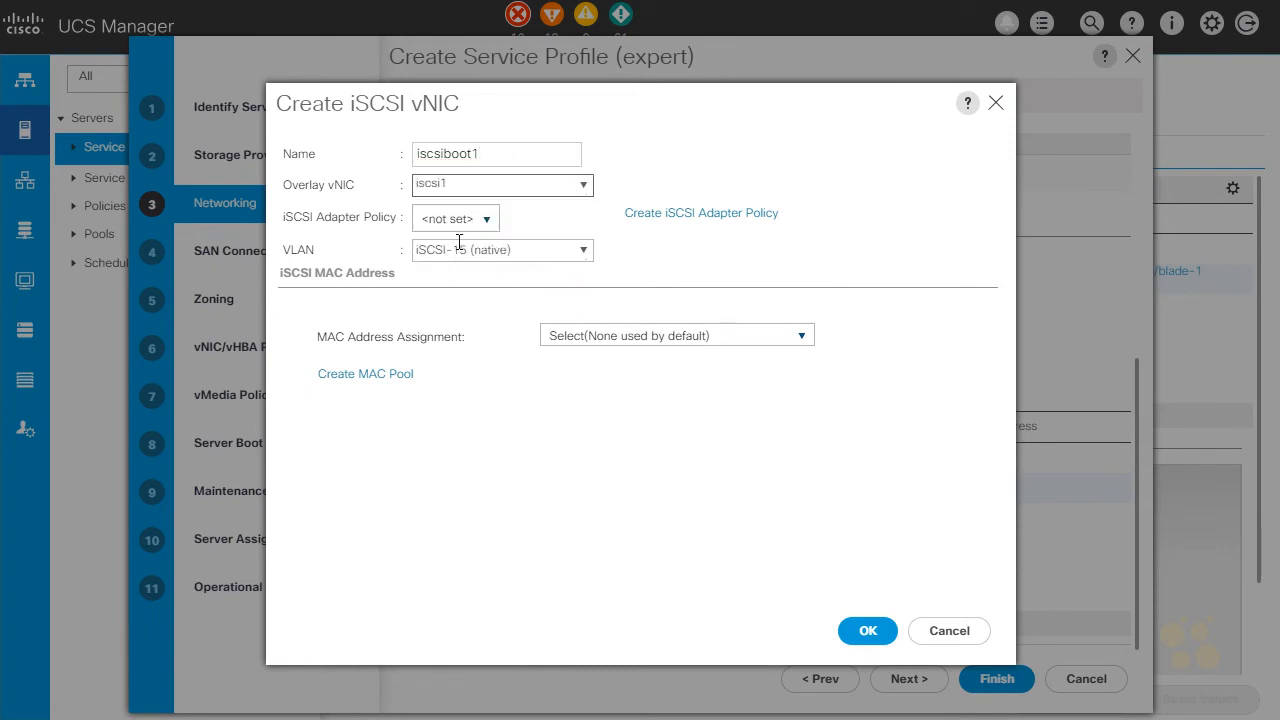
pyautogui.click(866, 628)
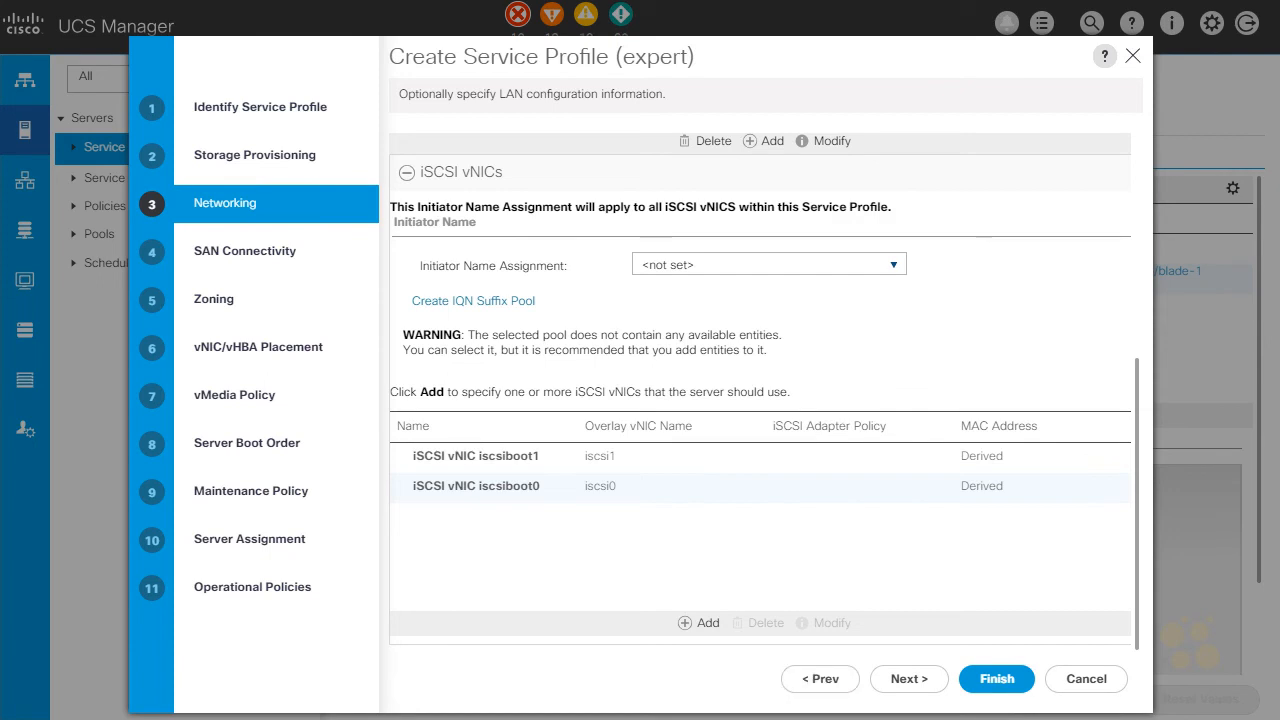
# Assign the iscsi-Boot boot policy in the service profile's Server Boot Order settings
pyautogui.click(245, 450)
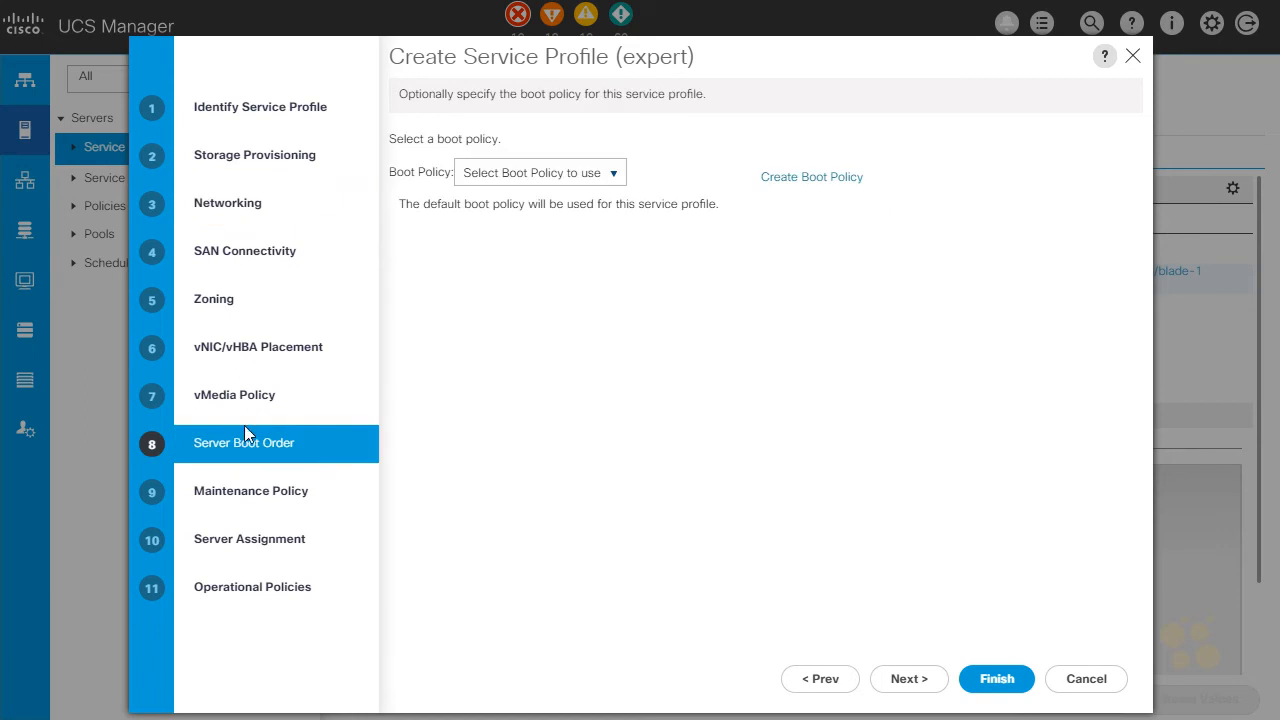
pyautogui.click(604, 178)
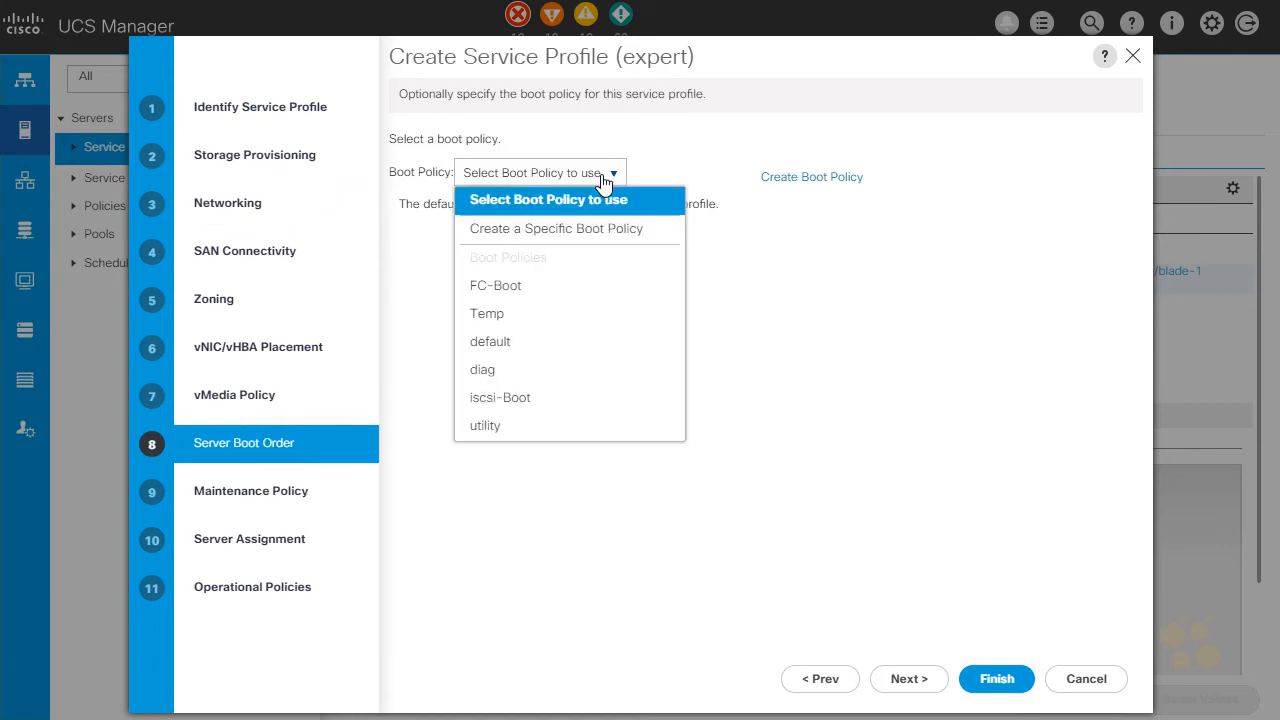
pyautogui.click(519, 400)
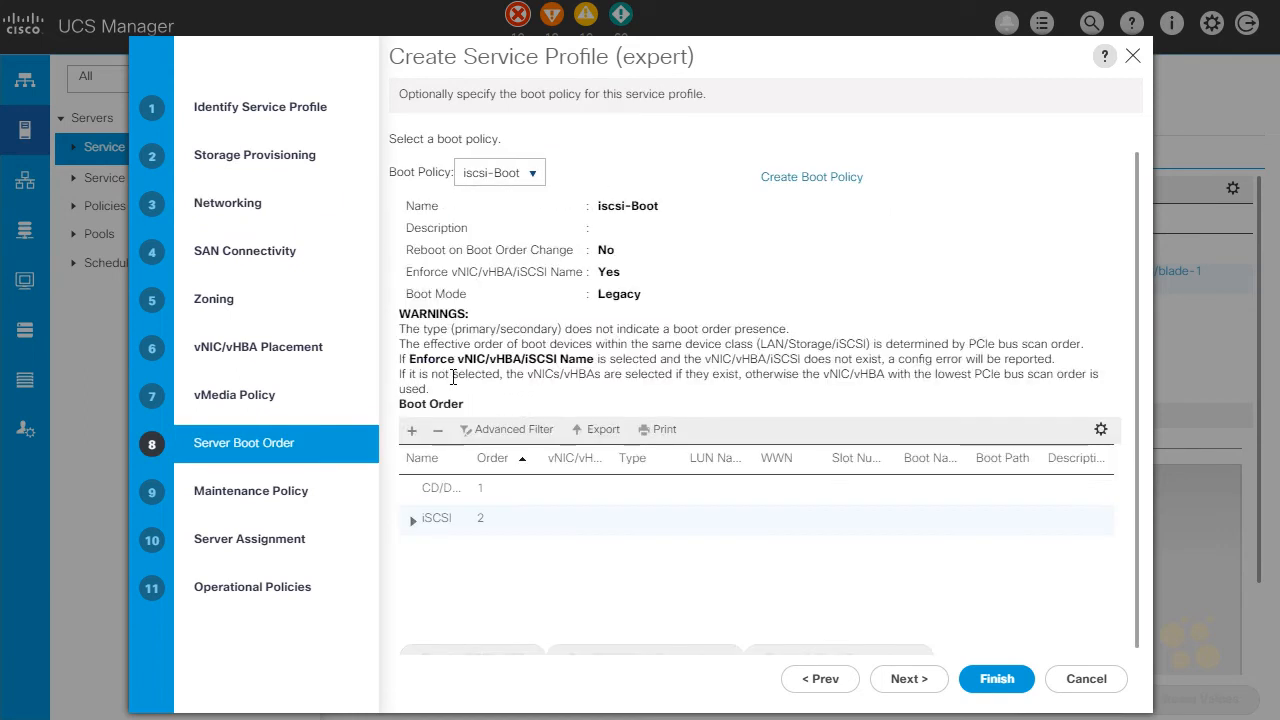
# Expand the iSCSI boot order entry and widen its columns to check the vNIC names, and return to the Networking settings
pyautogui.click(417, 525)
pyautogui.click(413, 521)
pyautogui.scroll(-1, 449, 537)
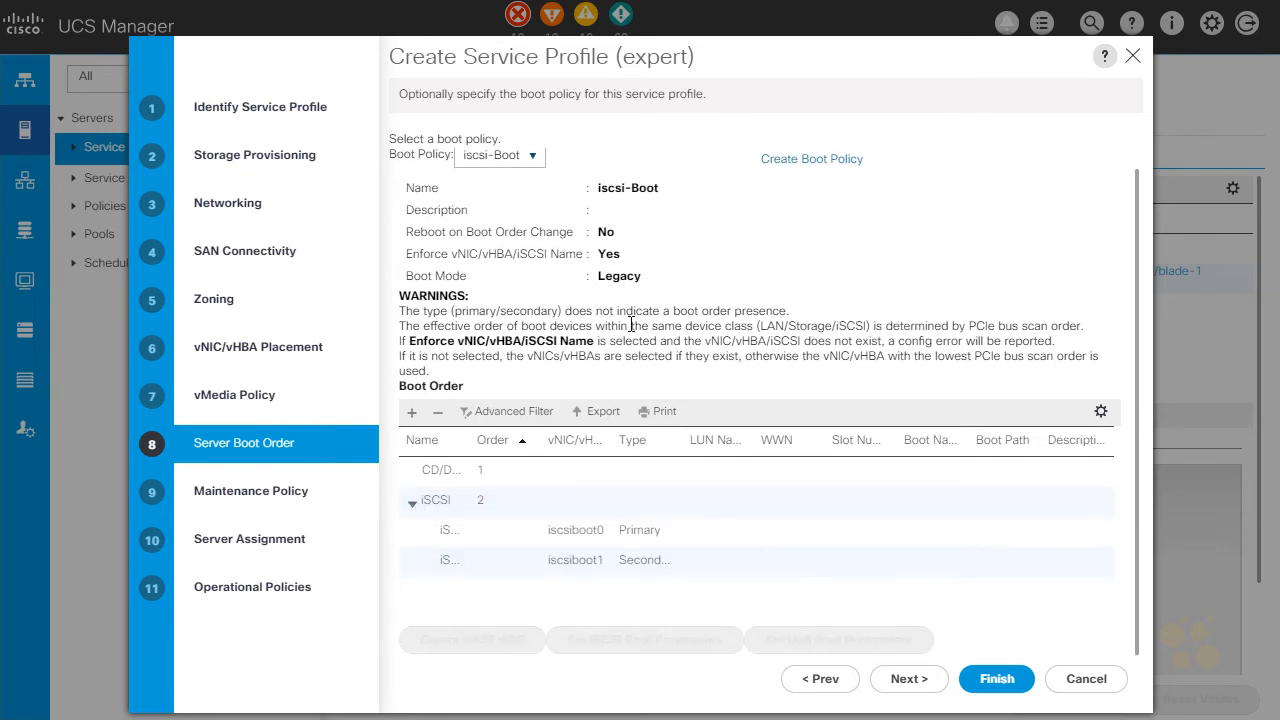
pyautogui.click(537, 543)
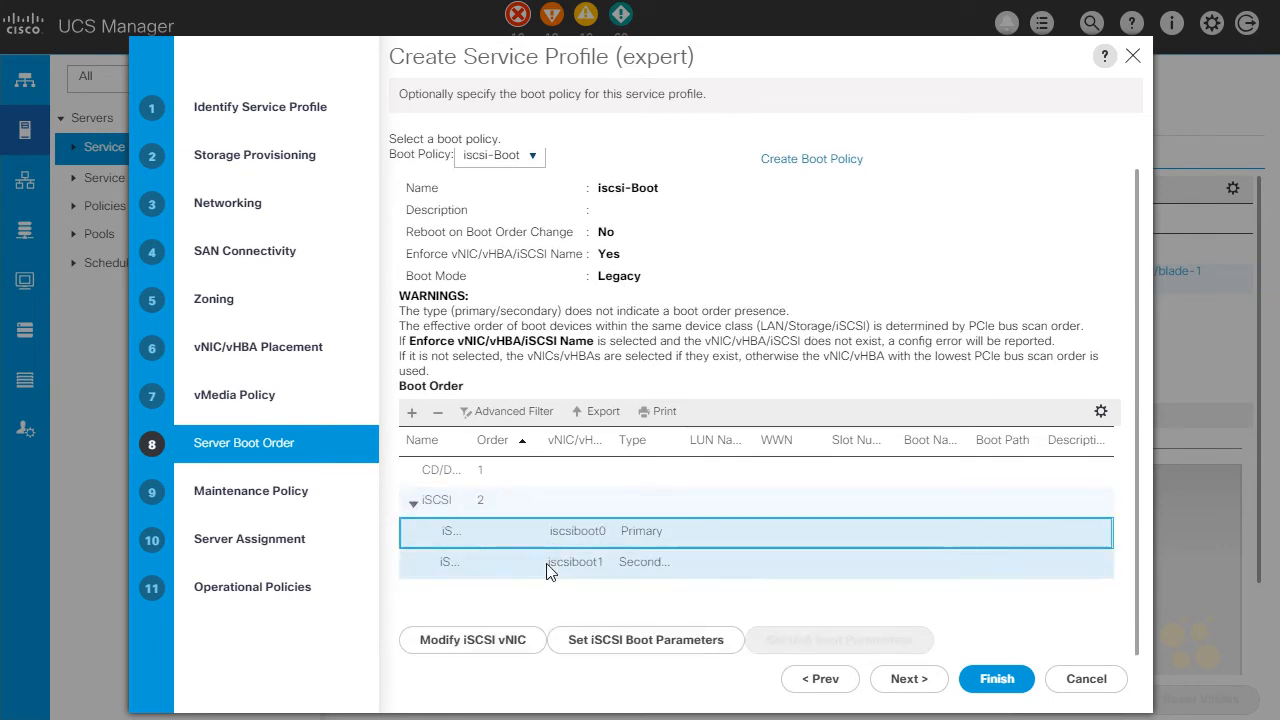
pyautogui.moveTo(476, 441); pyautogui.dragTo(548, 443)
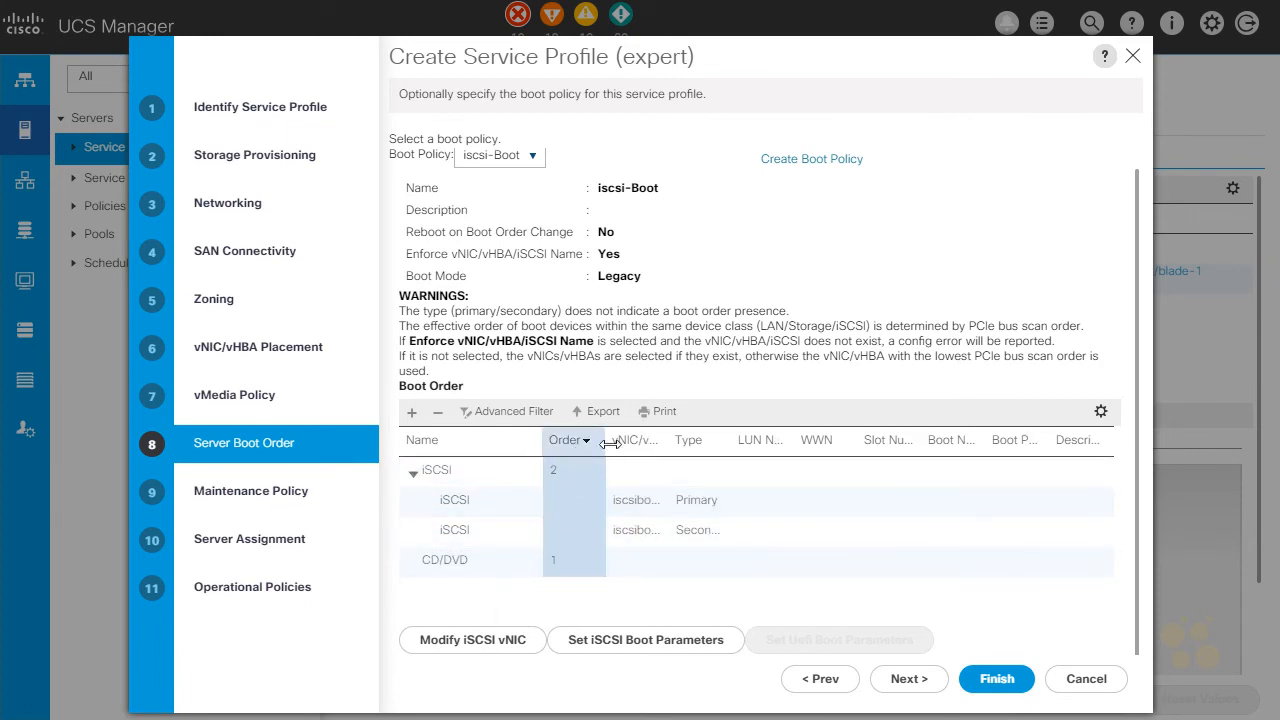
pyautogui.moveTo(664, 437); pyautogui.dragTo(706, 440)
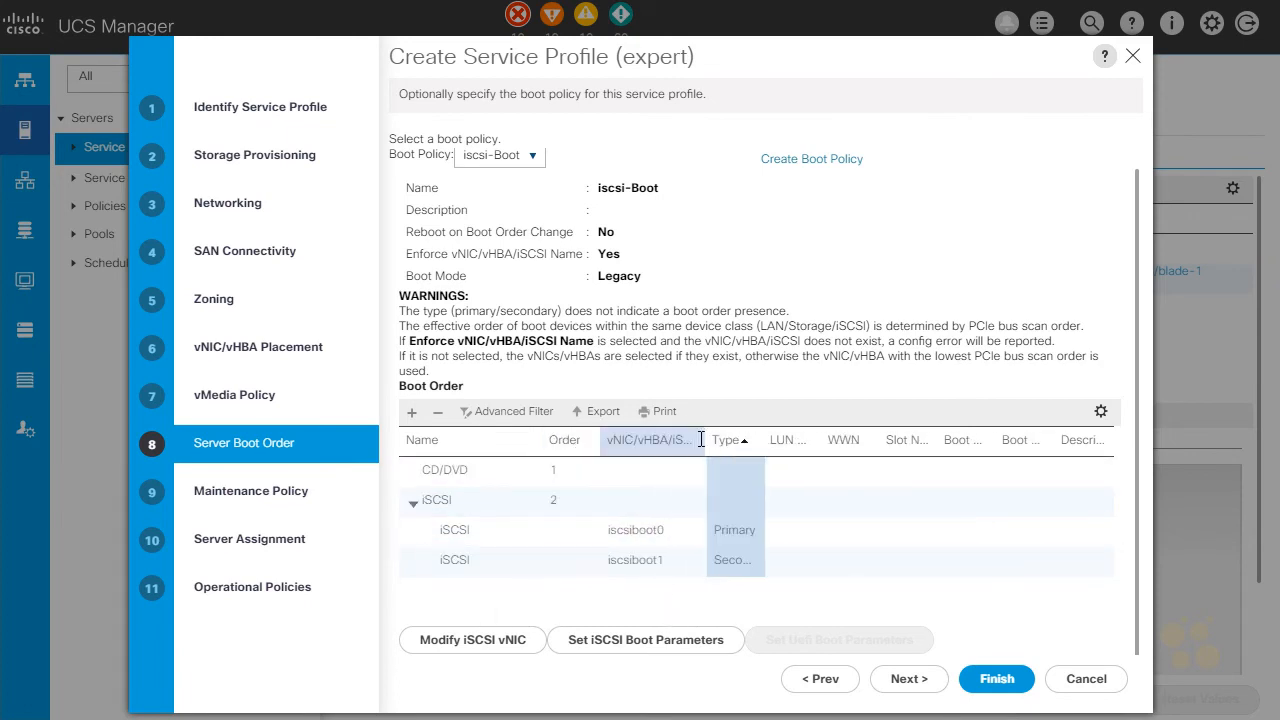
pyautogui.click(624, 538)
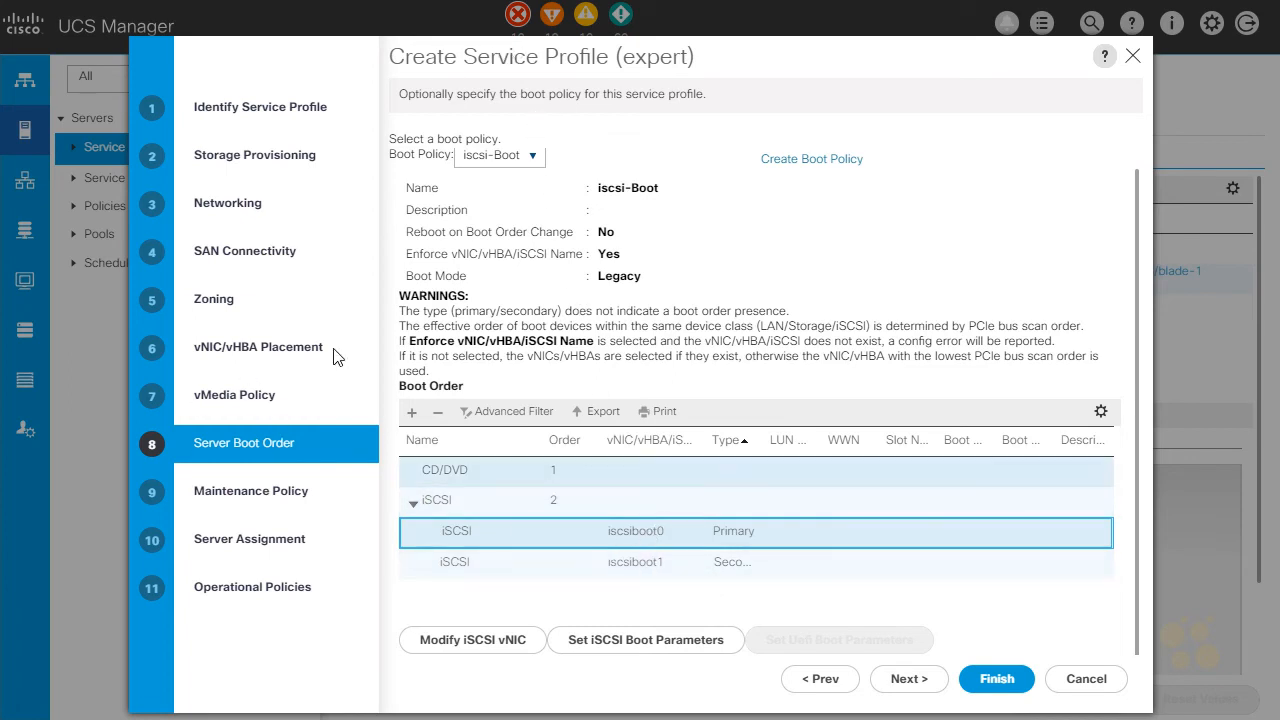
pyautogui.click(240, 206)
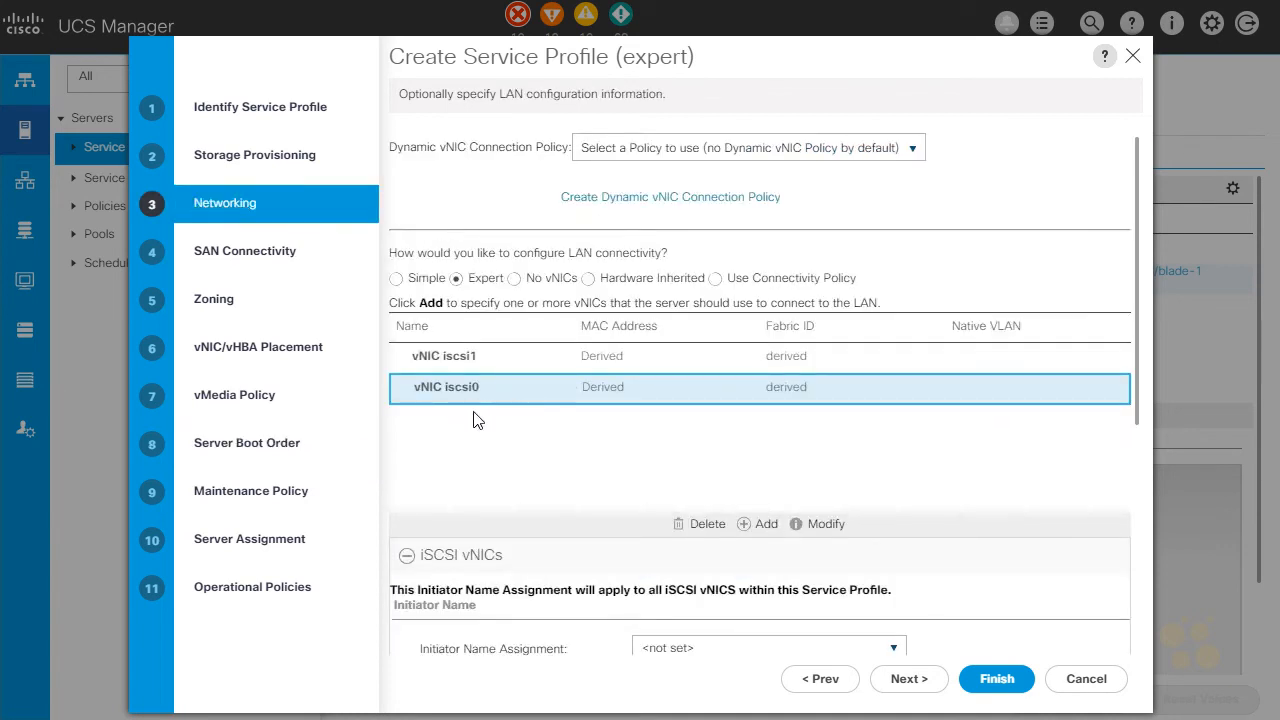
# Check the iSCSI vNIC names in the Networking settings against the iSCSI entries in the Server Boot Order
pyautogui.scroll(-5, 534, 540)
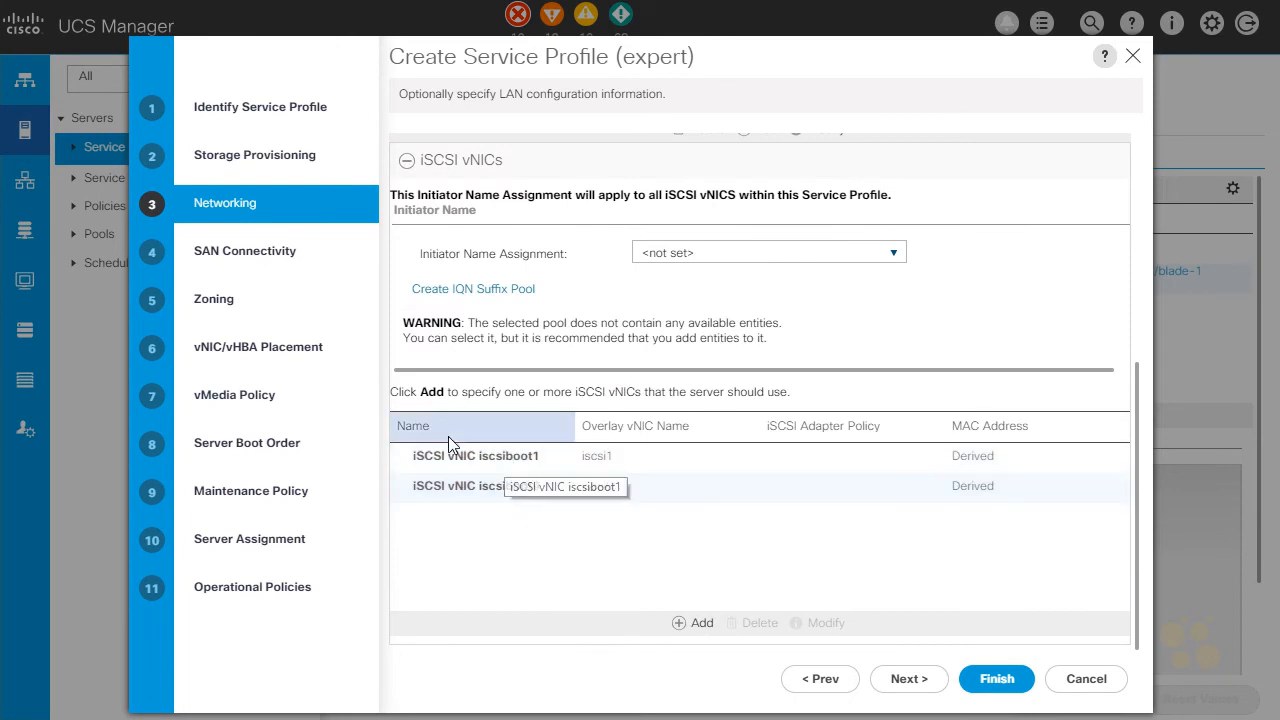
pyautogui.click(249, 445)
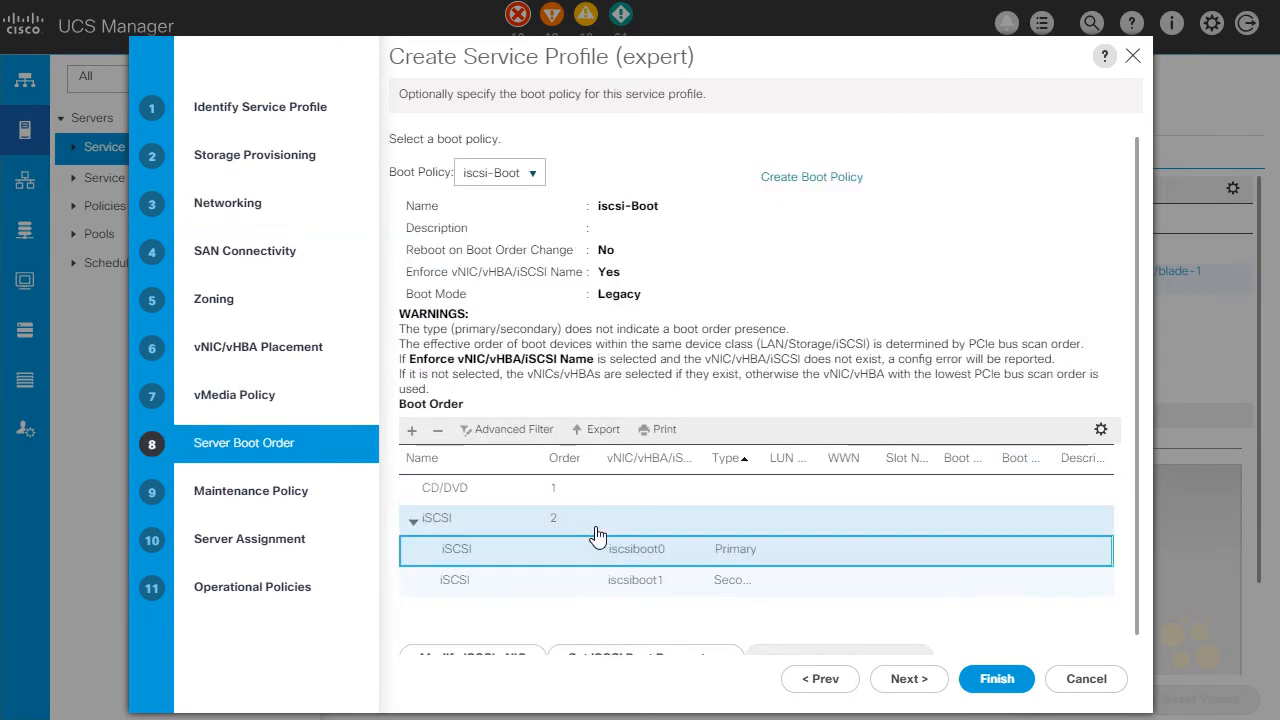
pyautogui.scroll(-1, 590, 604)
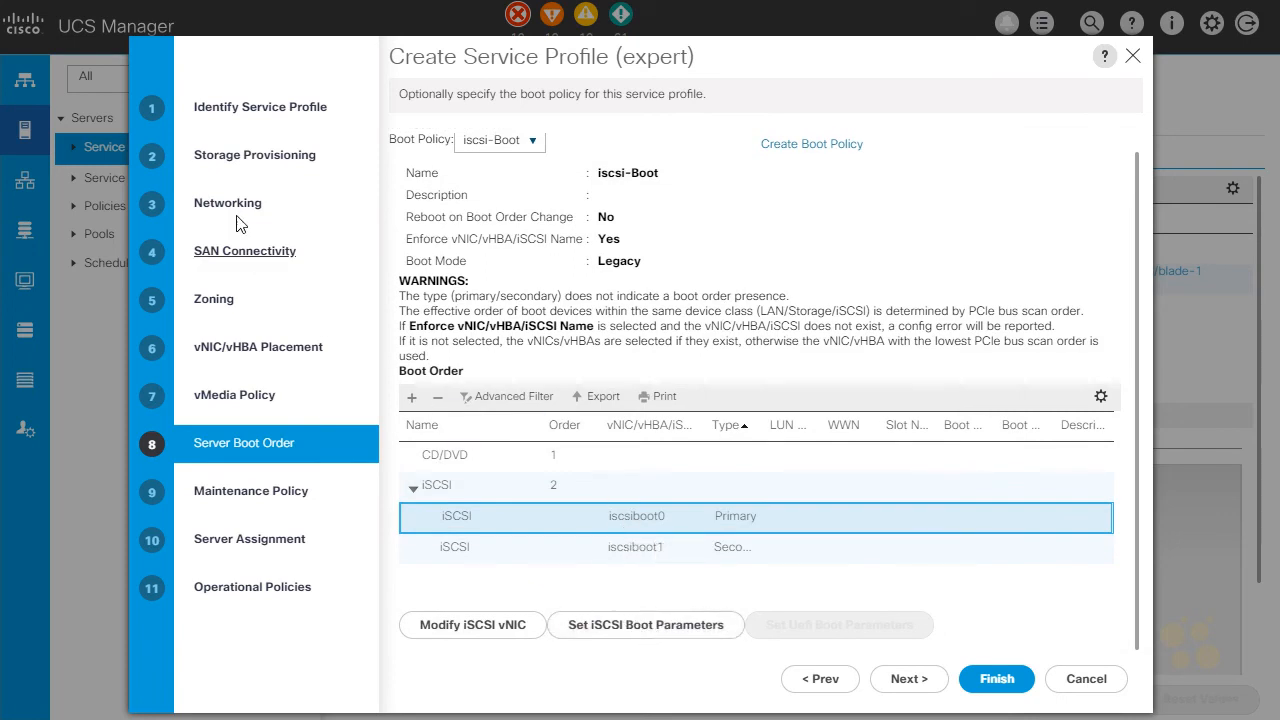
# In iscsiboot0's iSCSI boot parameters, assign Boot-IQN for the initiator name and iscsi-initiator-pool as the initiator IP address policy
pyautogui.click(601, 632)
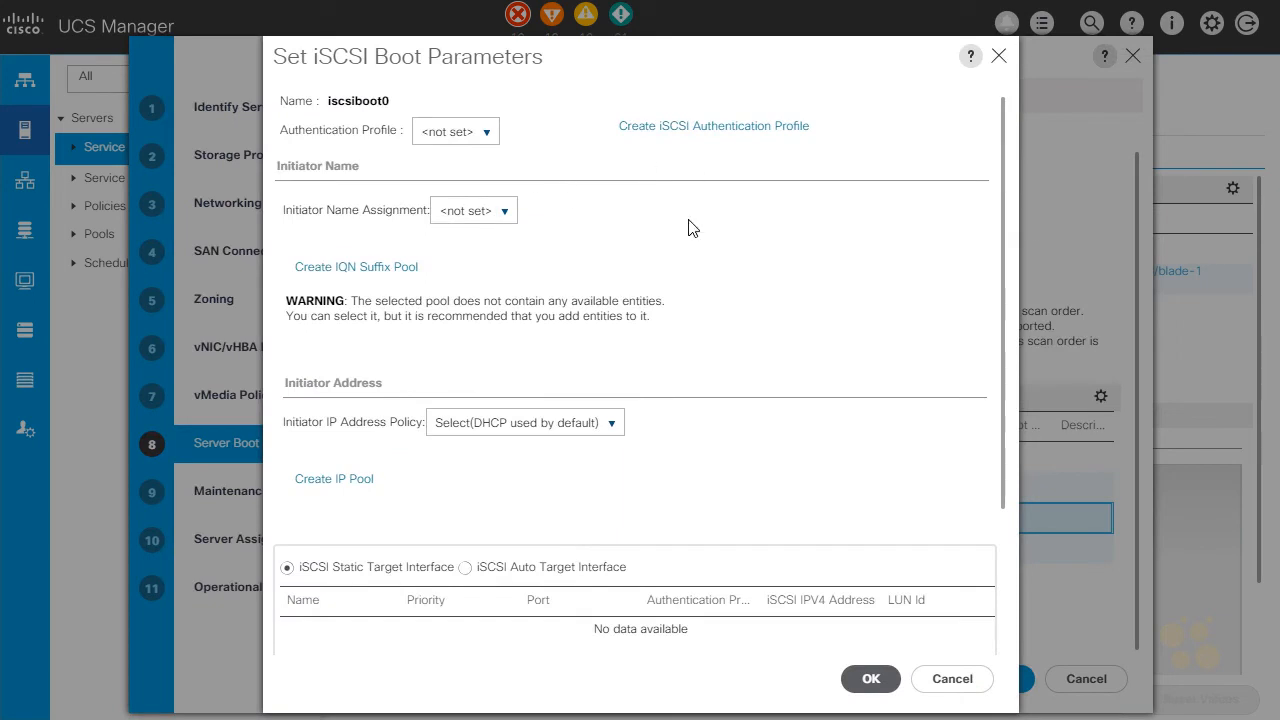
pyautogui.click(503, 216)
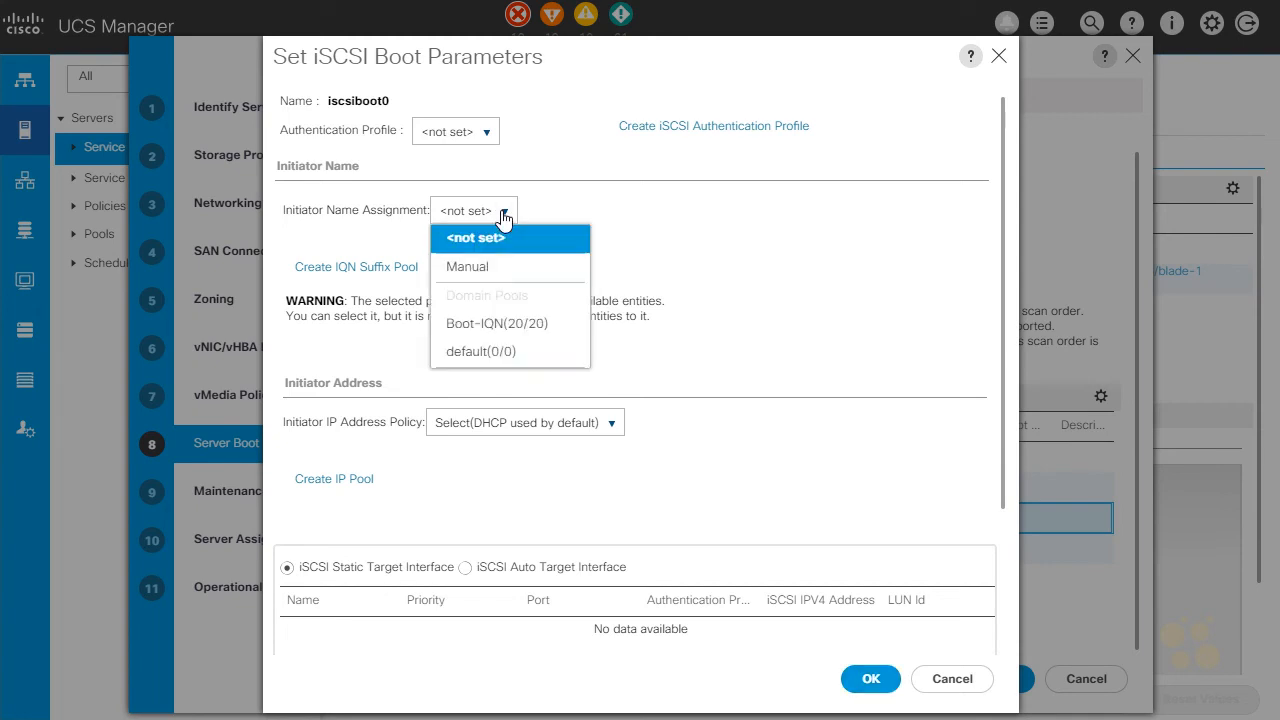
pyautogui.click(527, 338)
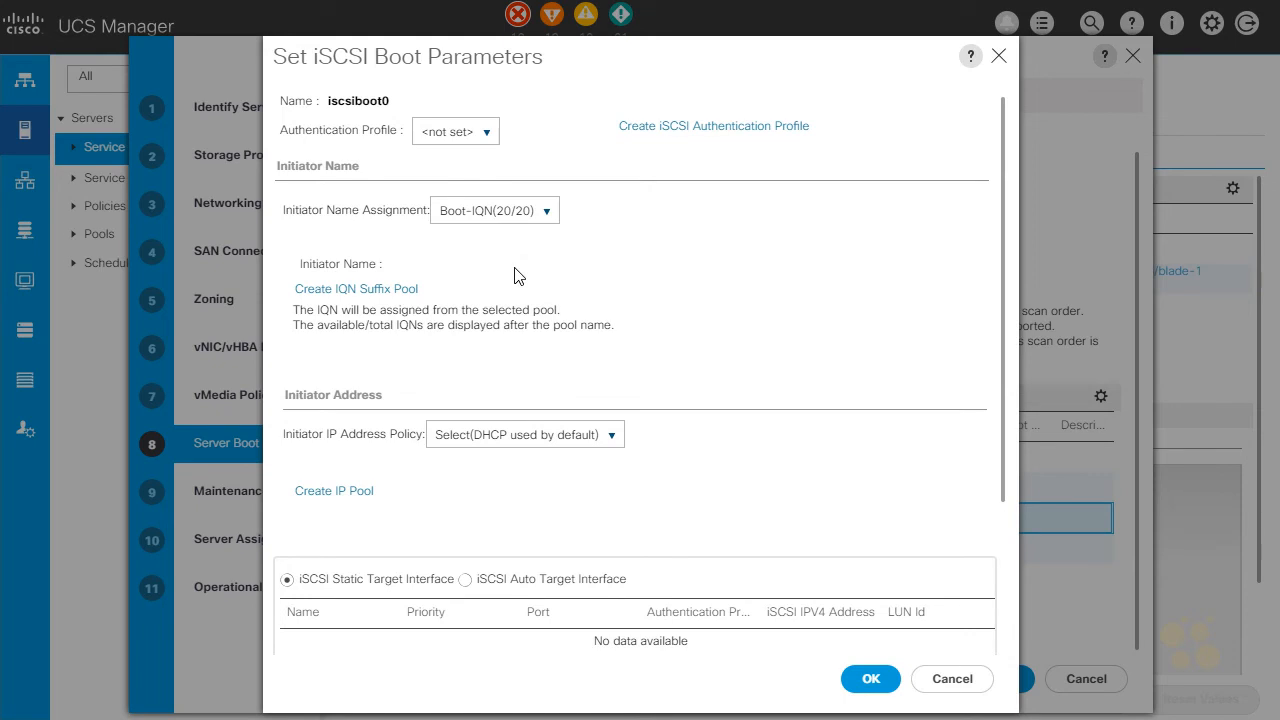
pyautogui.click(518, 447)
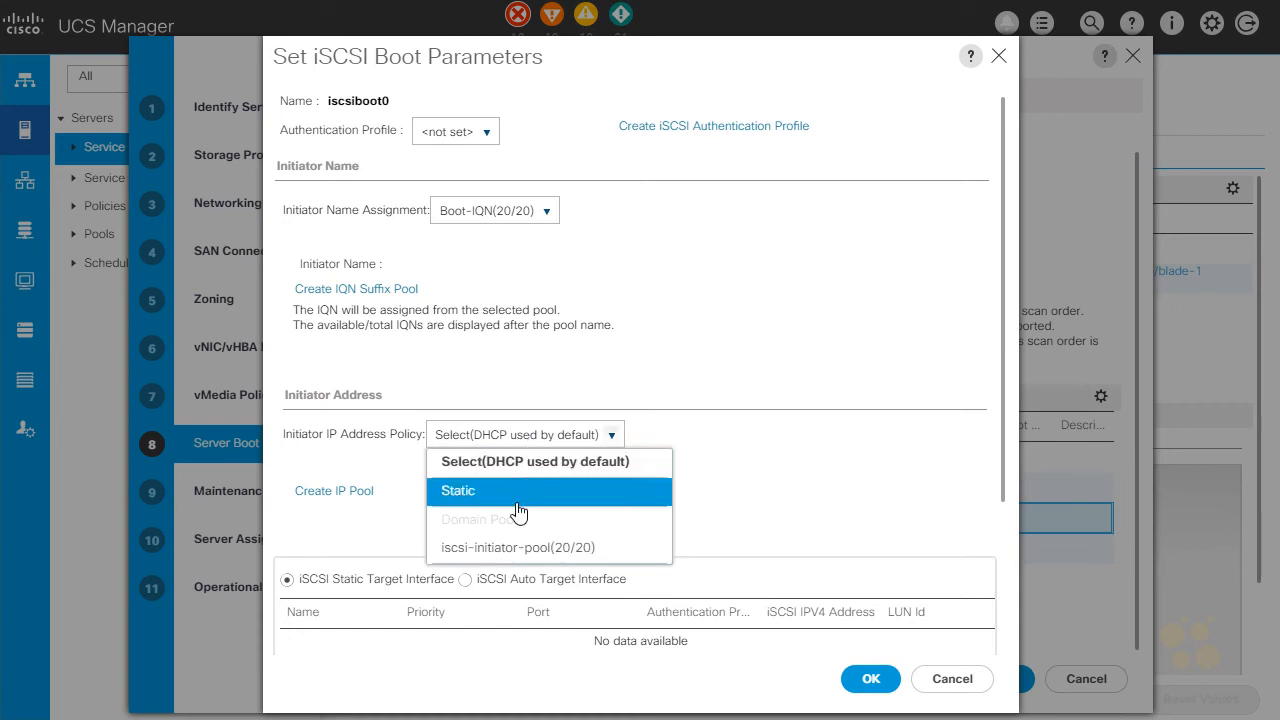
pyautogui.click(540, 550)
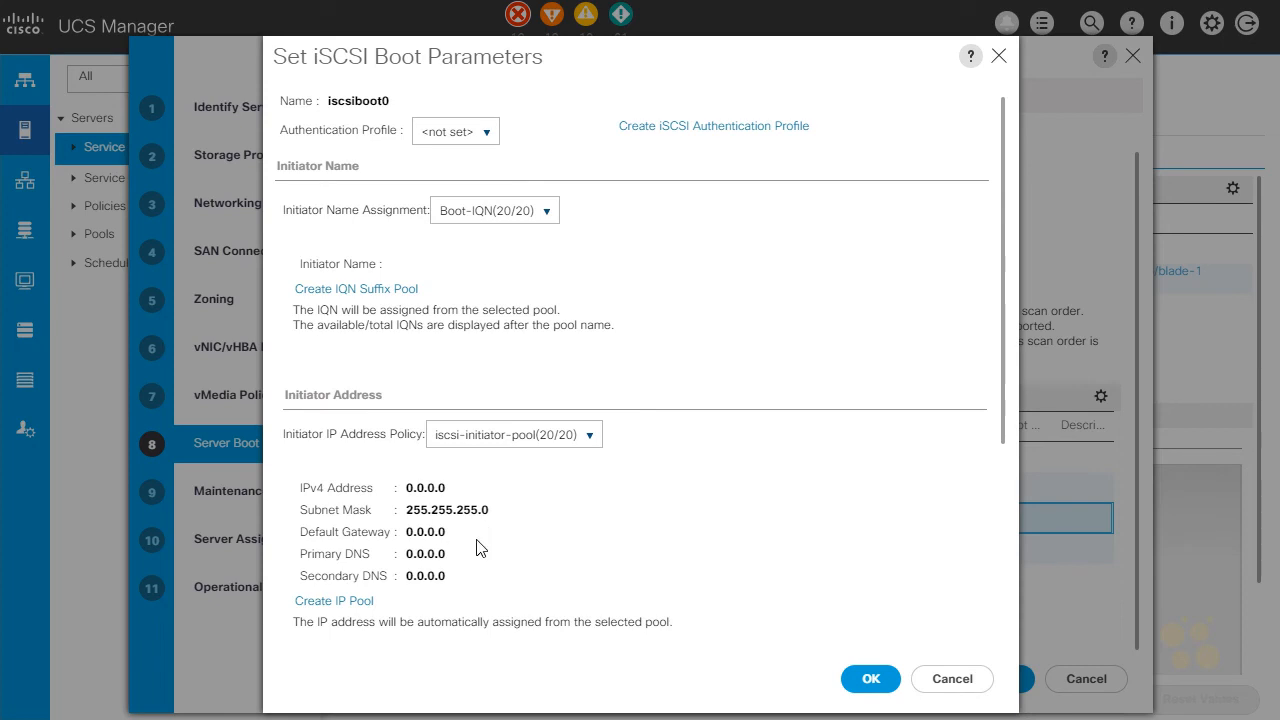
# Add a static iSCSI target for iscsiboot0 with the target name iqn.2008-12.com.array:1
pyautogui.scroll(-5, 500, 537)
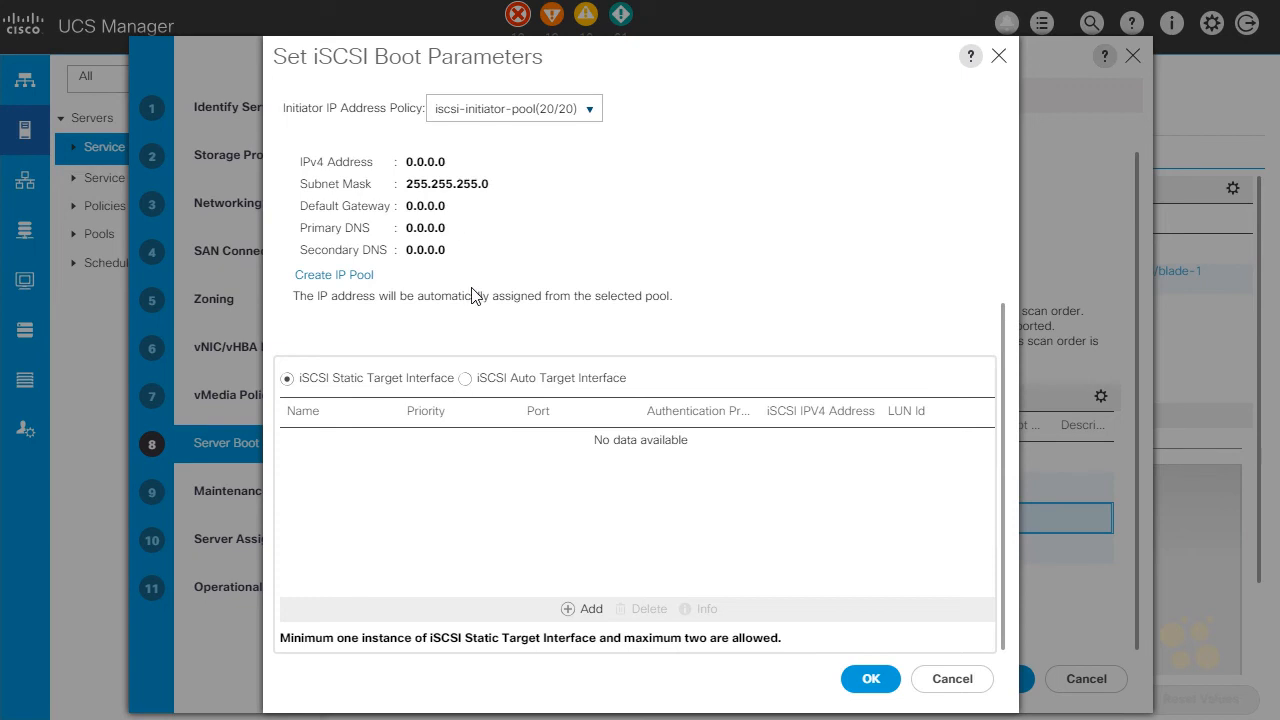
pyautogui.click(573, 612)
pyautogui.click(520, 231)
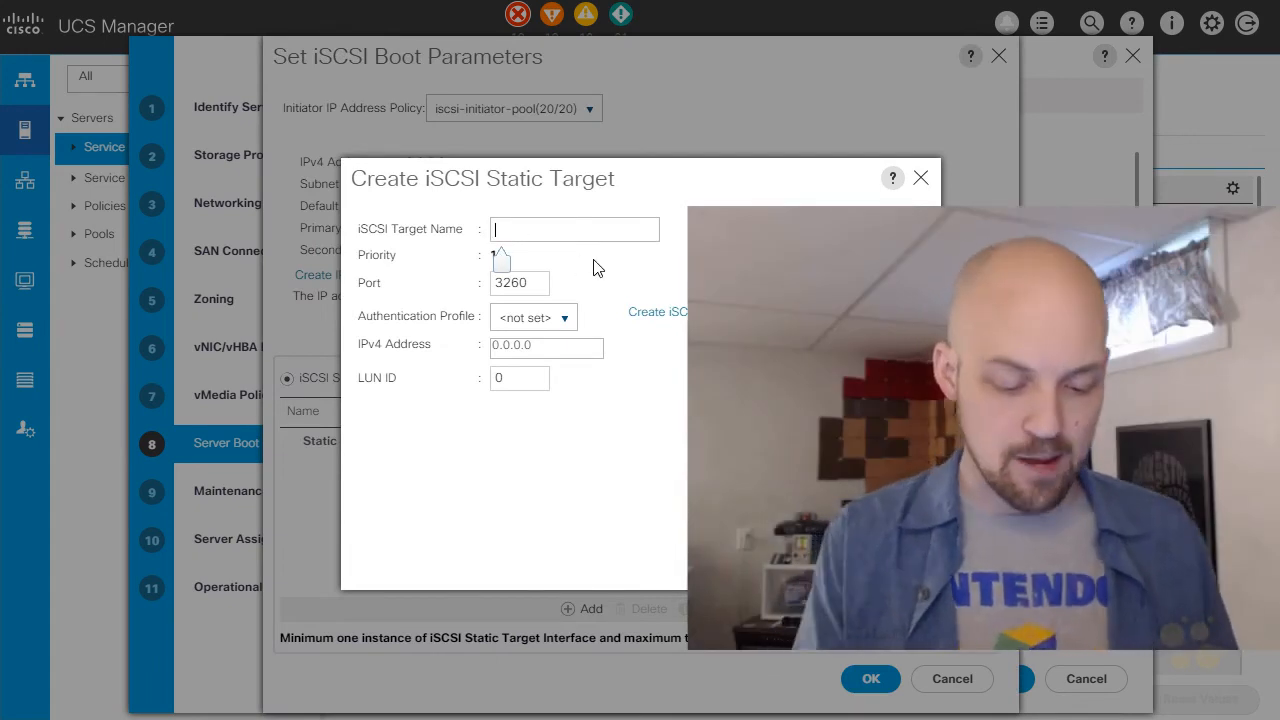
pyautogui.write('iqn')
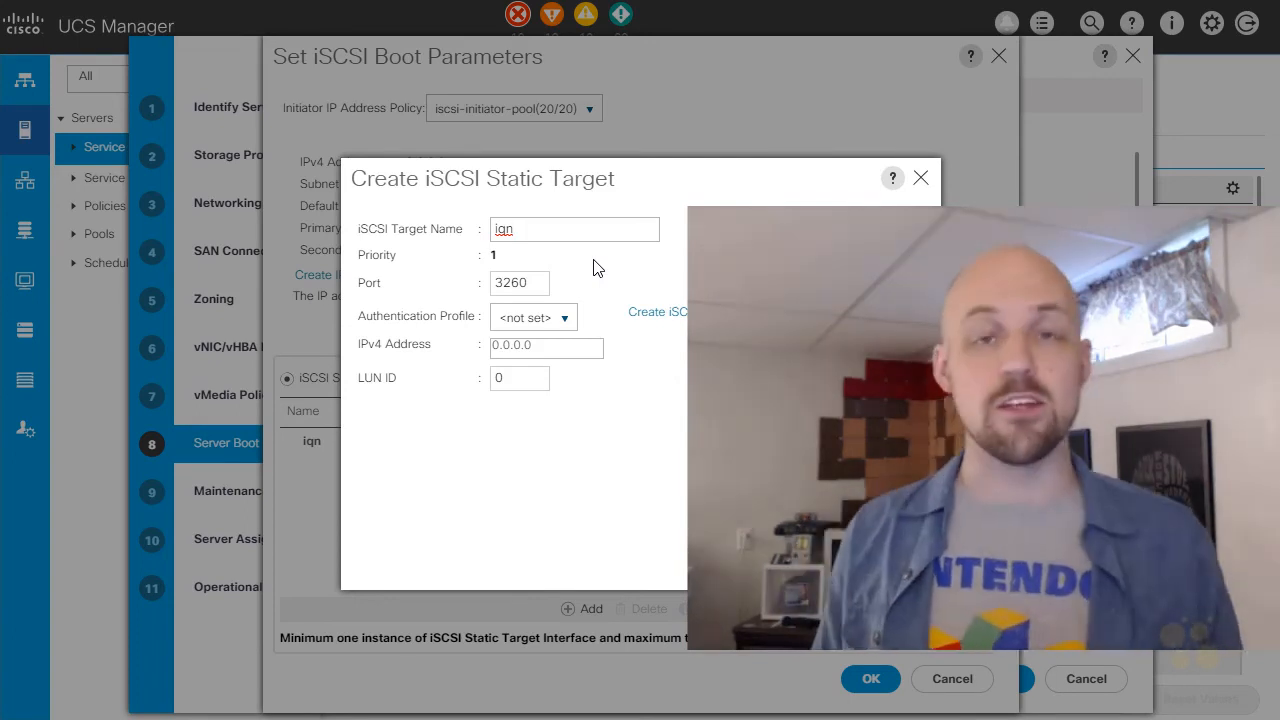
pyautogui.moveTo(571, 346); pyautogui.dragTo(491, 349)
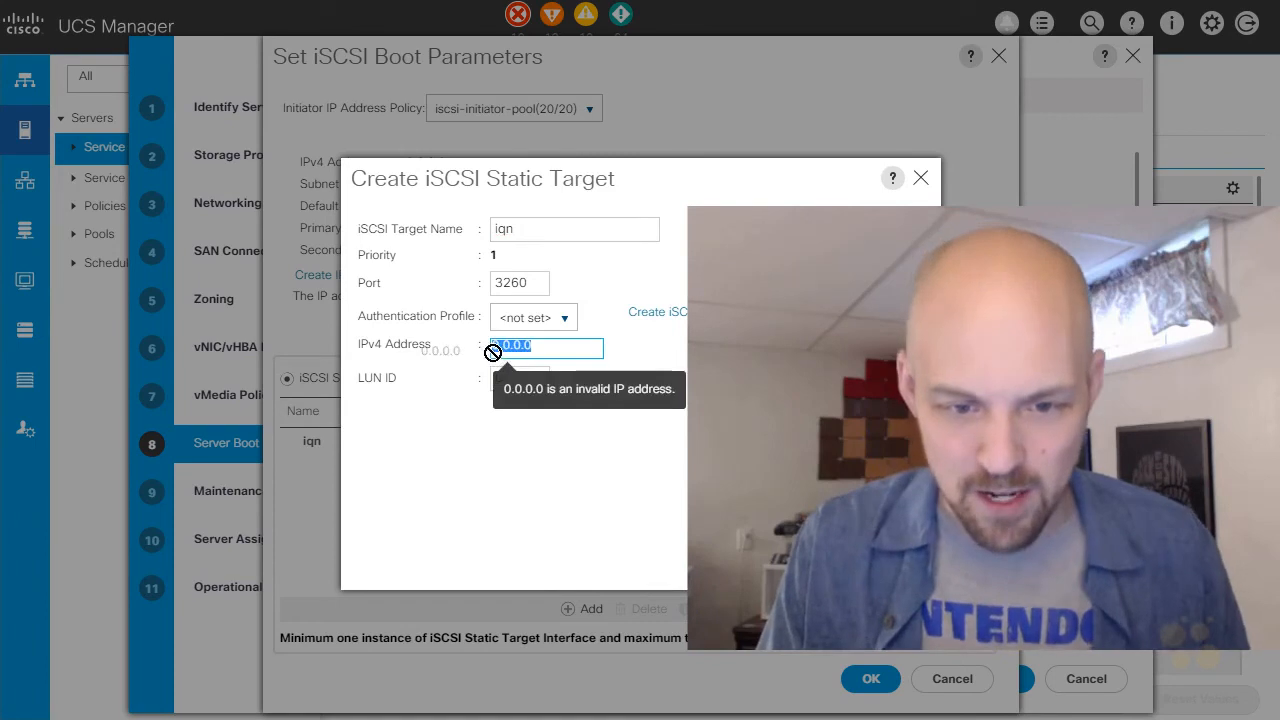
pyautogui.click(543, 231)
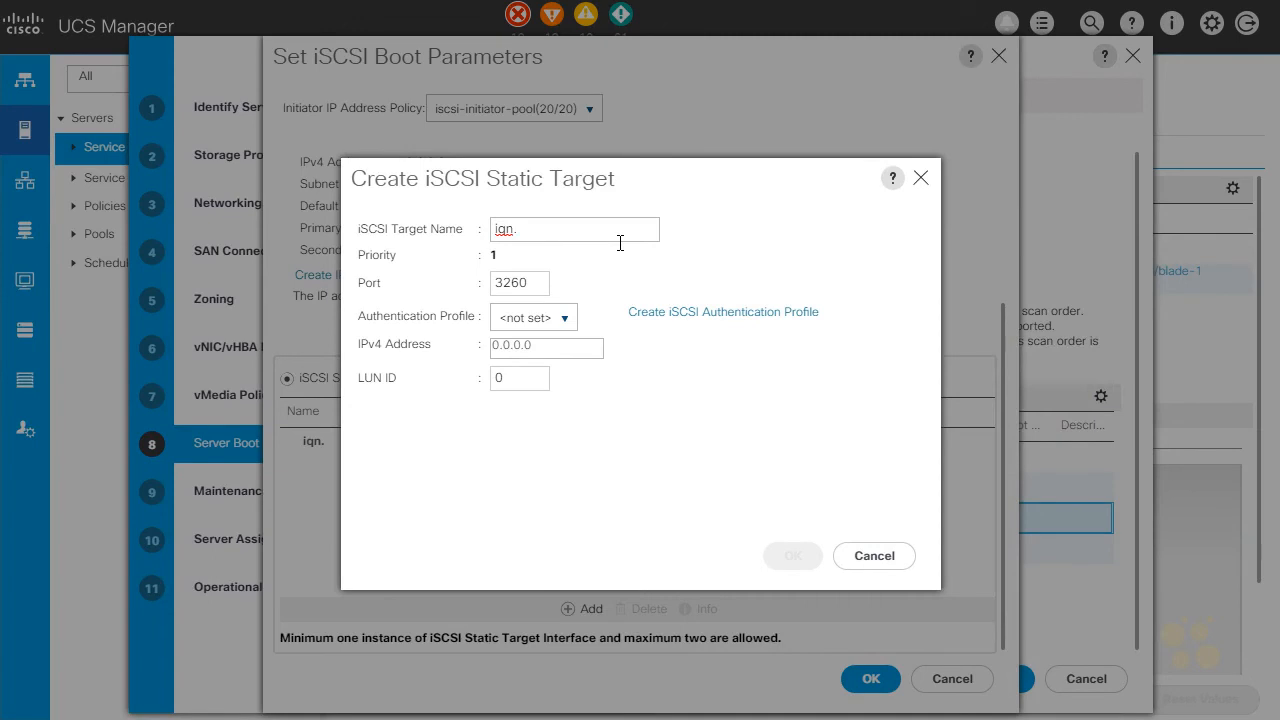
pyautogui.write('.2008-12.com.array:1')
# Set the first target's IPv4 address to 192.168.15.50, keep port 3260 and LUN ID 0, and create the target
pyautogui.moveTo(496, 346); pyautogui.dragTo(527, 345)
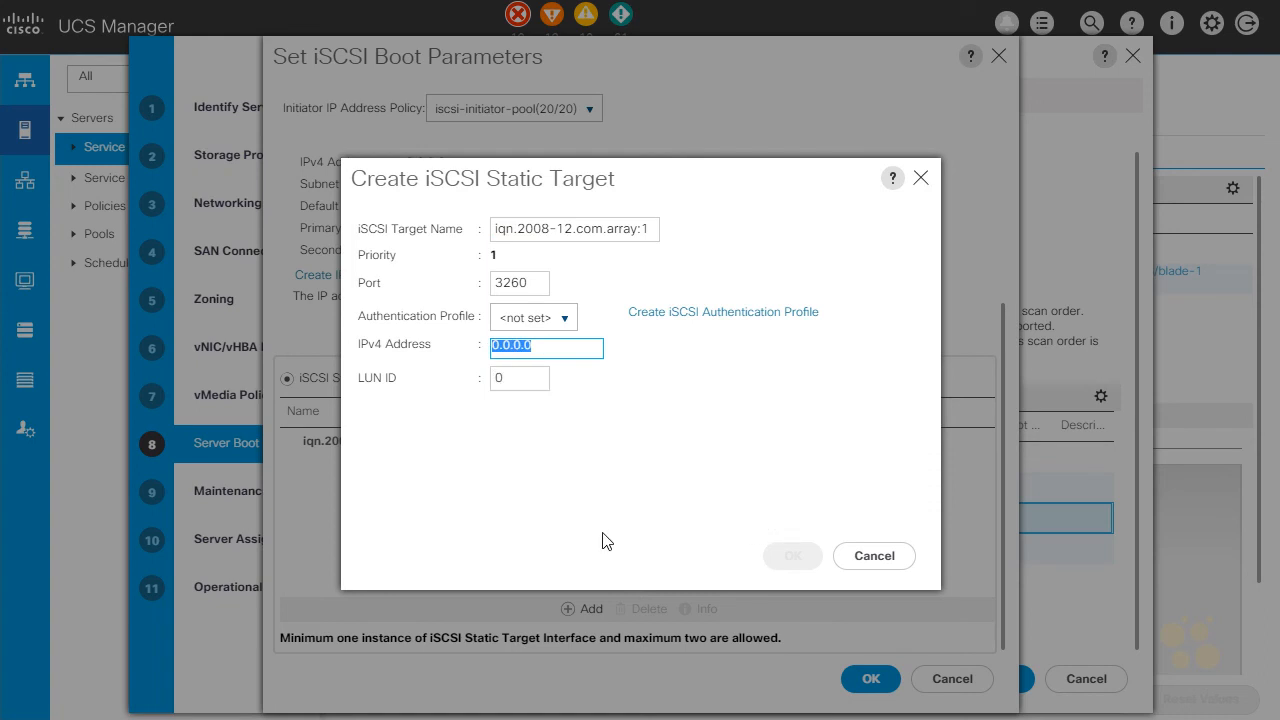
pyautogui.write('19')
pyautogui.write('2.168.15.50')
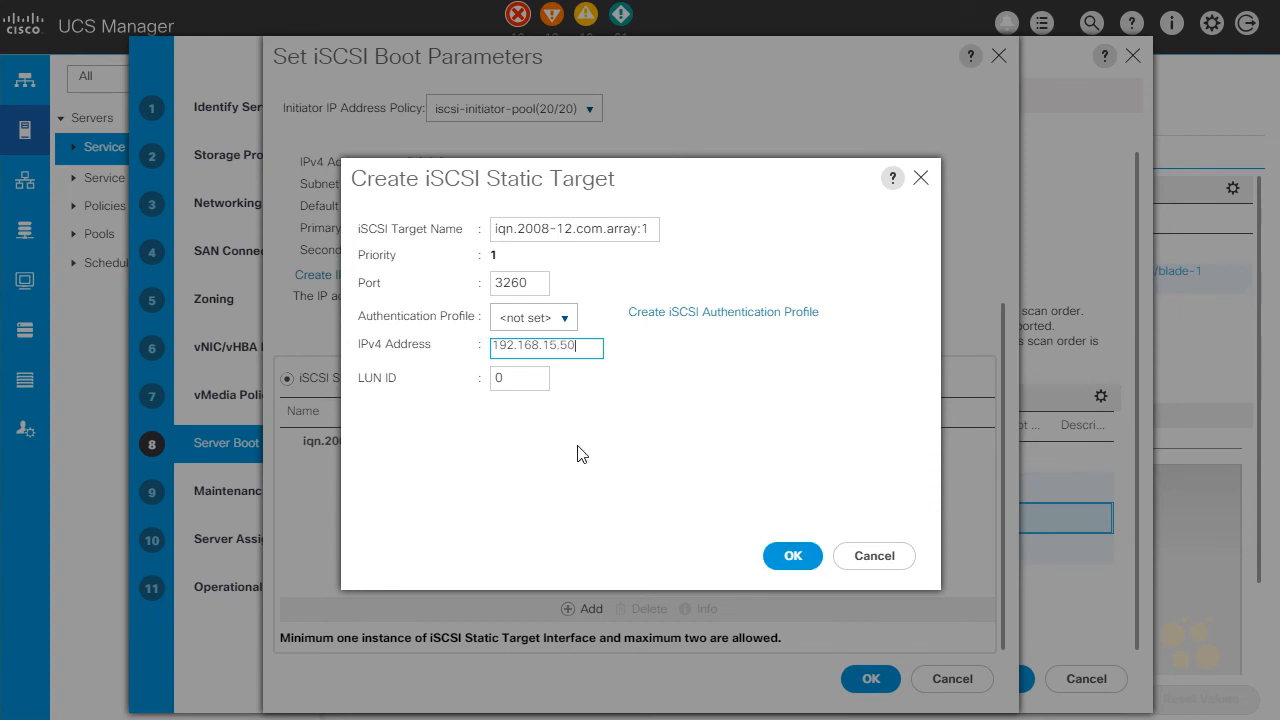
pyautogui.click(519, 379)
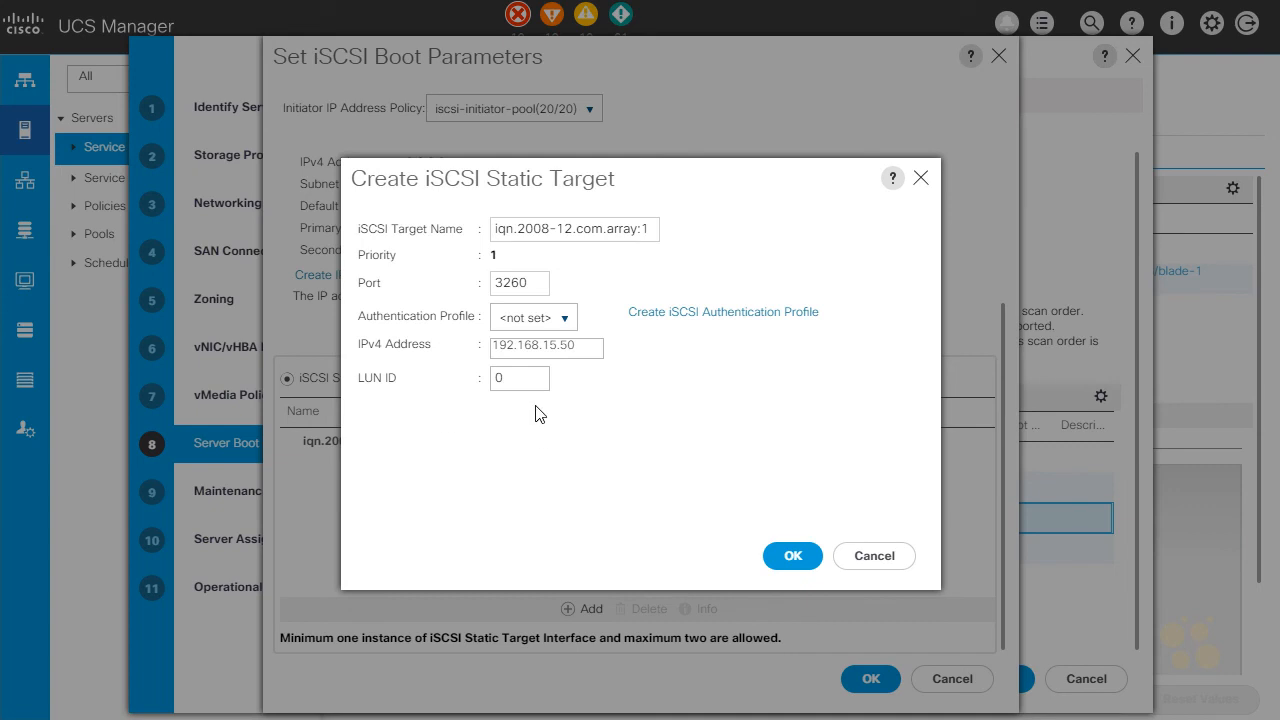
pyautogui.click(768, 560)
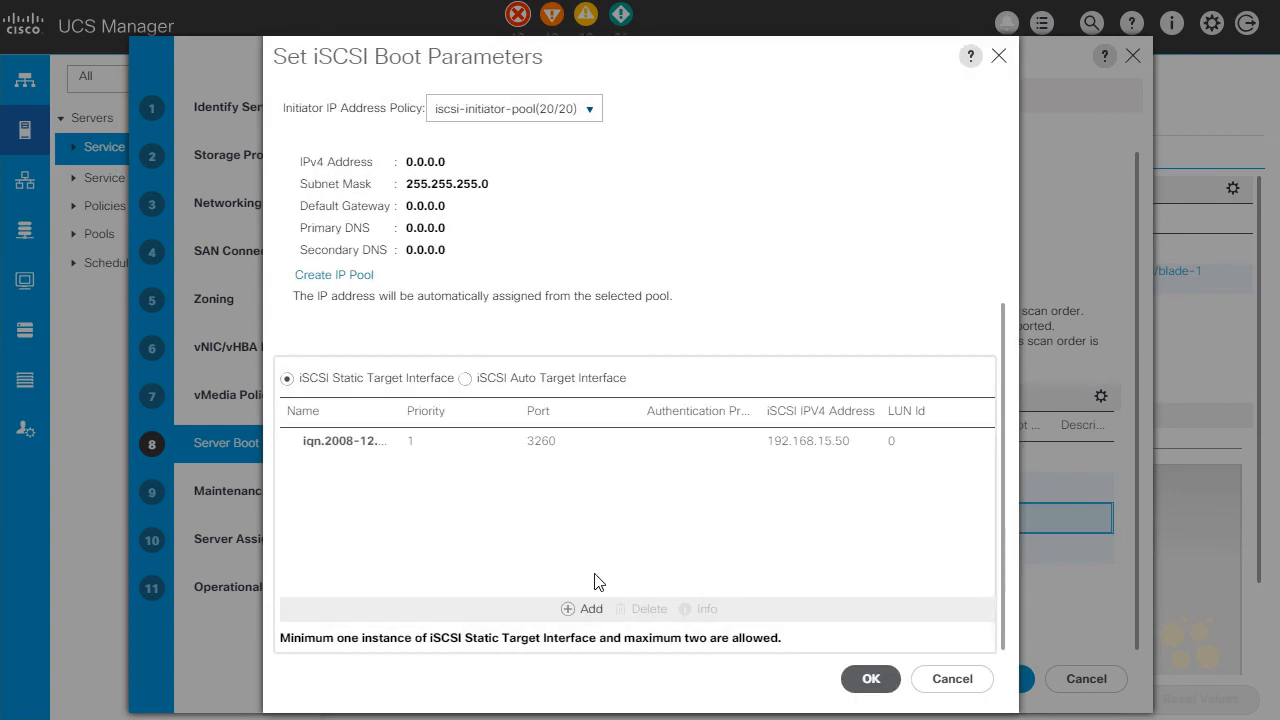
# Add a second static iSCSI target for iscsiboot0, also named iqn.2008-12.com.array:1
pyautogui.click(576, 612)
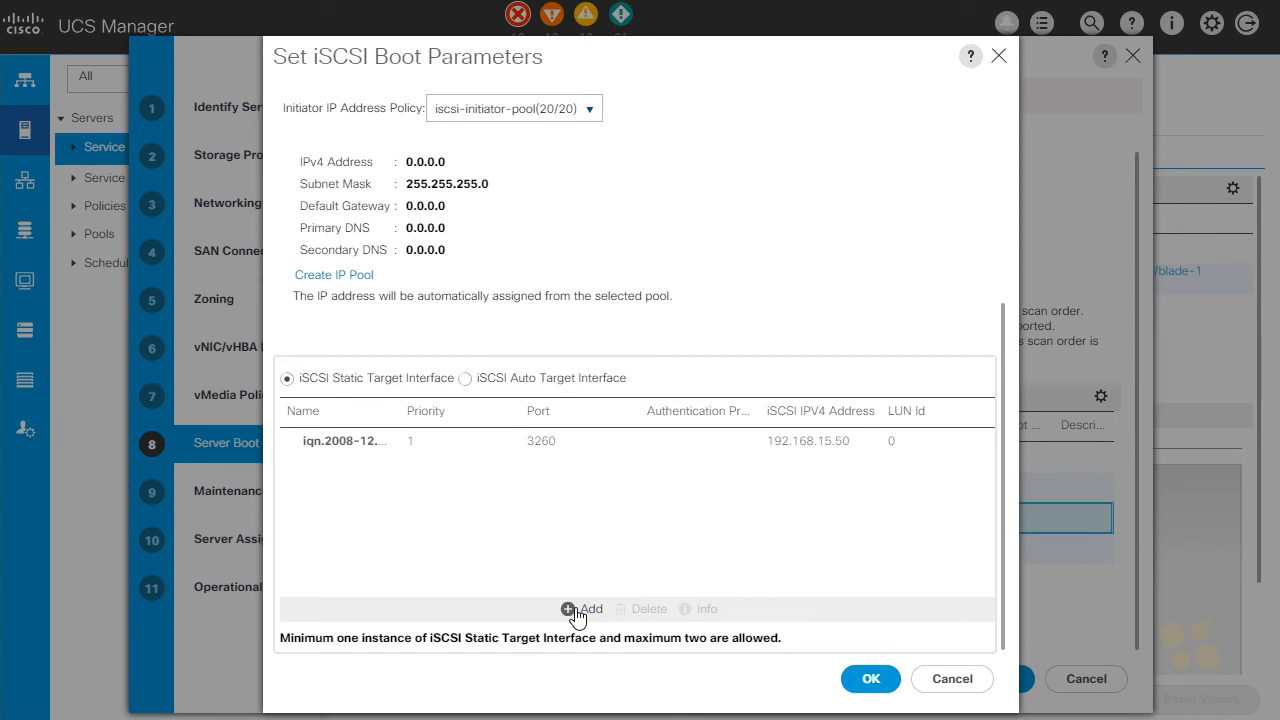
pyautogui.click(531, 232)
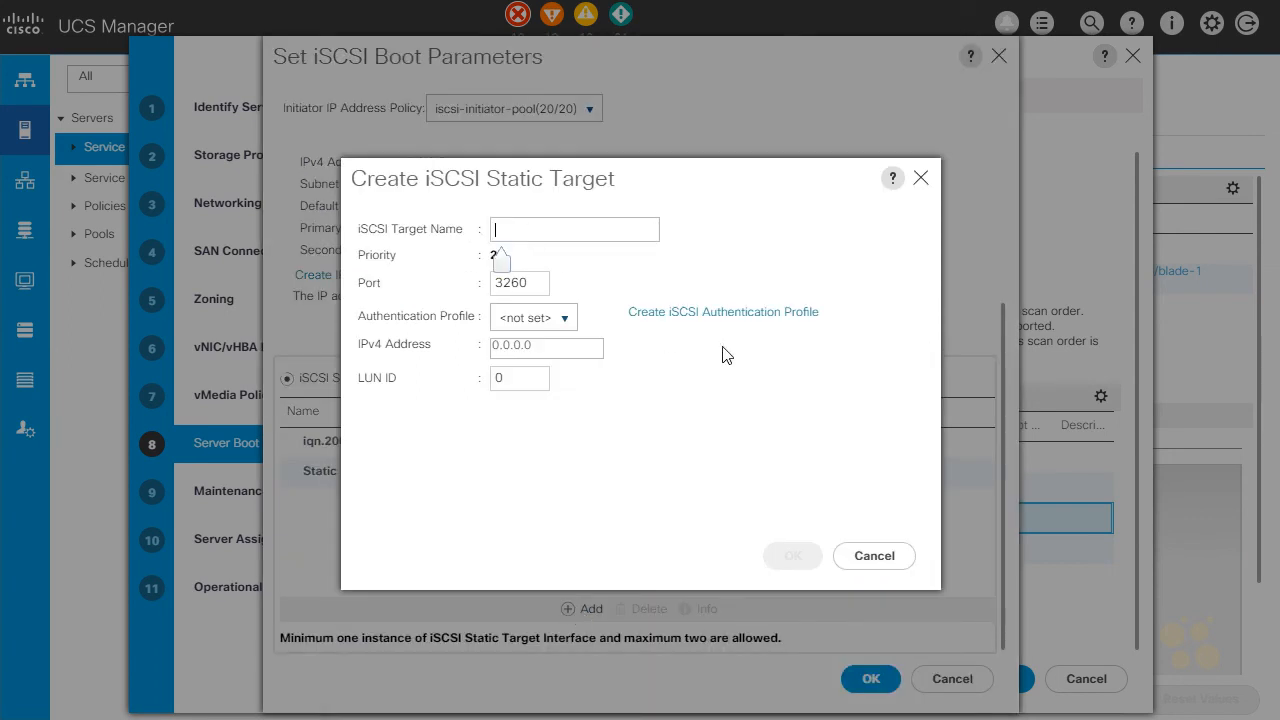
pyautogui.write('iqn')
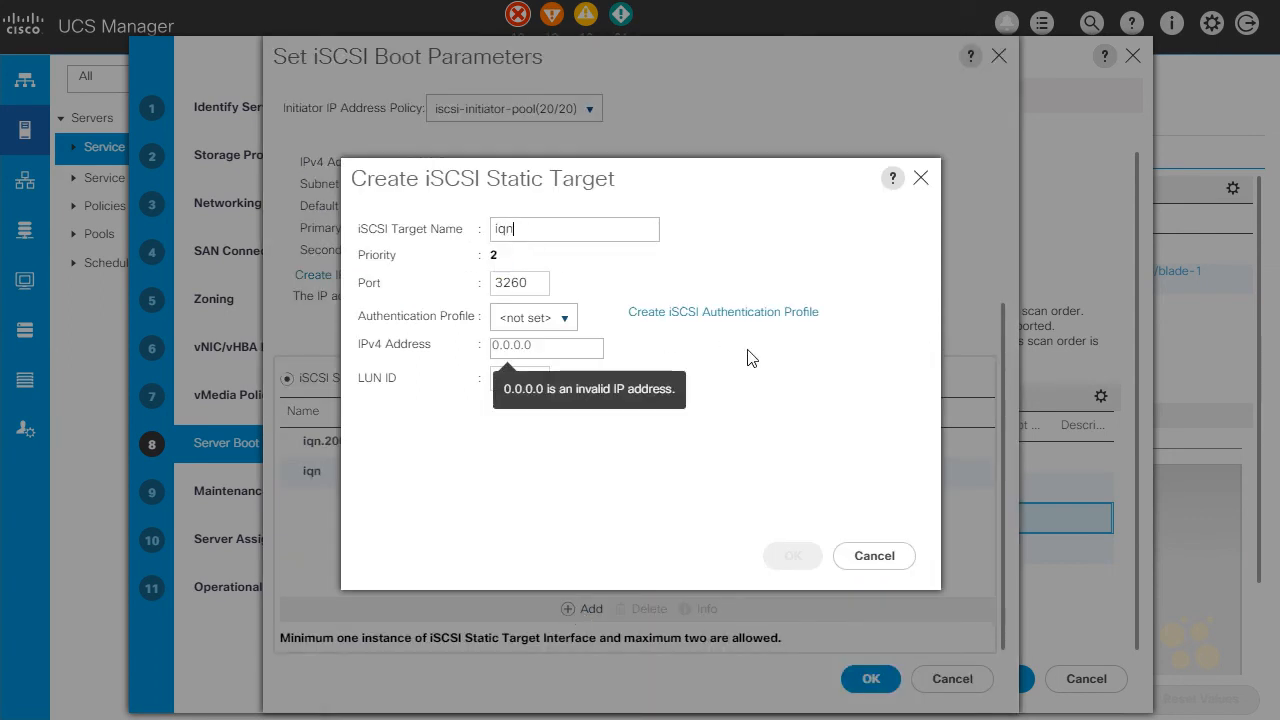
pyautogui.write('.2008-12.com')
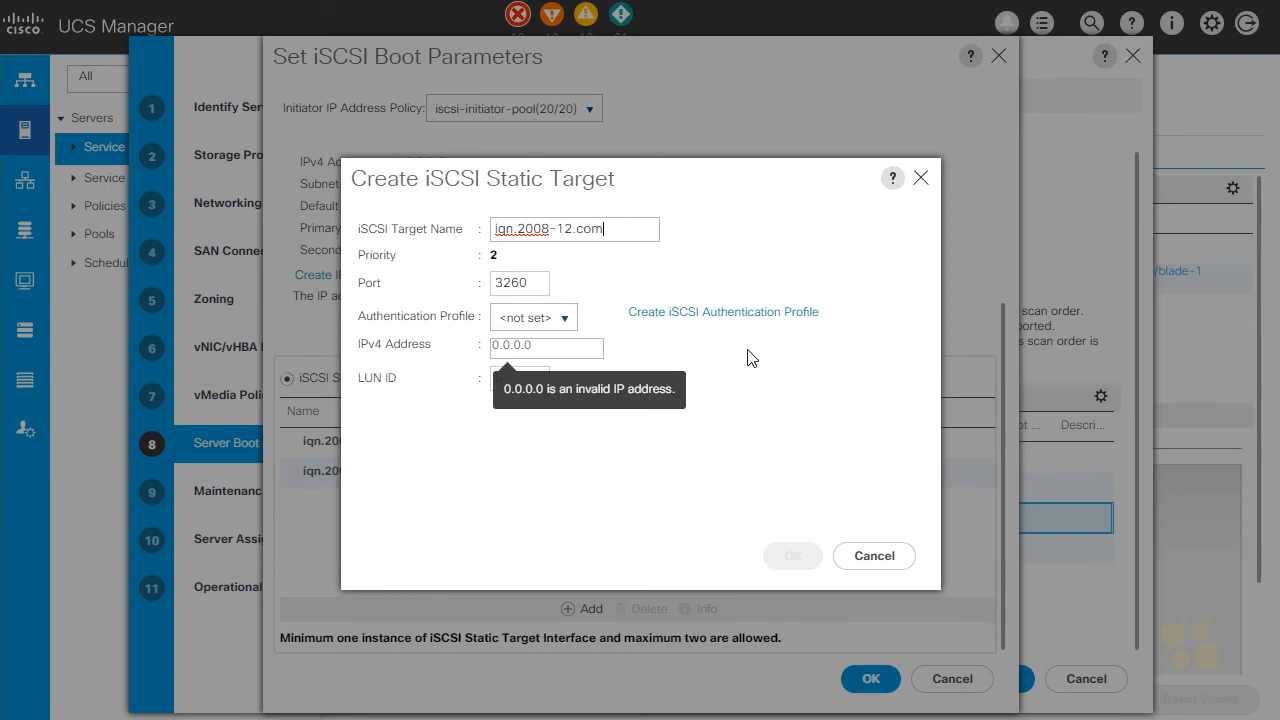
pyautogui.write('.array:1')
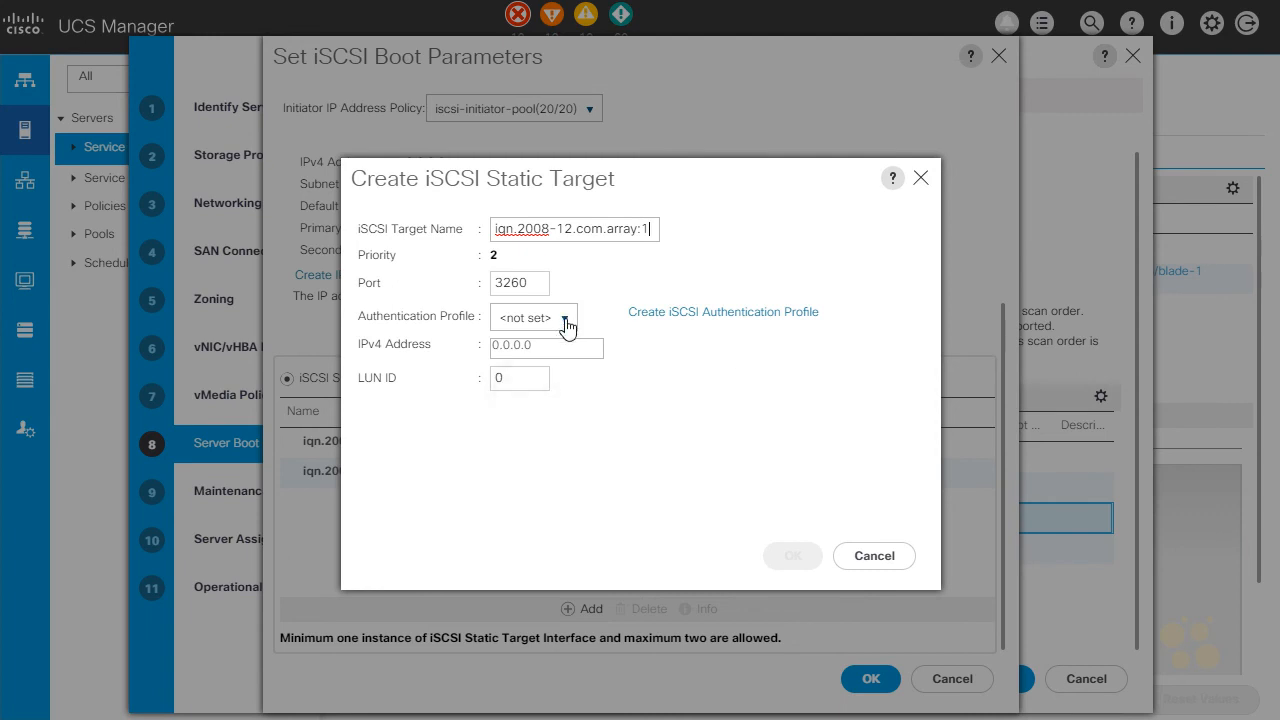
# Set the second target's IPv4 address to 192.168.15.51, create it, and save iscsiboot0's boot parameters
pyautogui.click(550, 350)
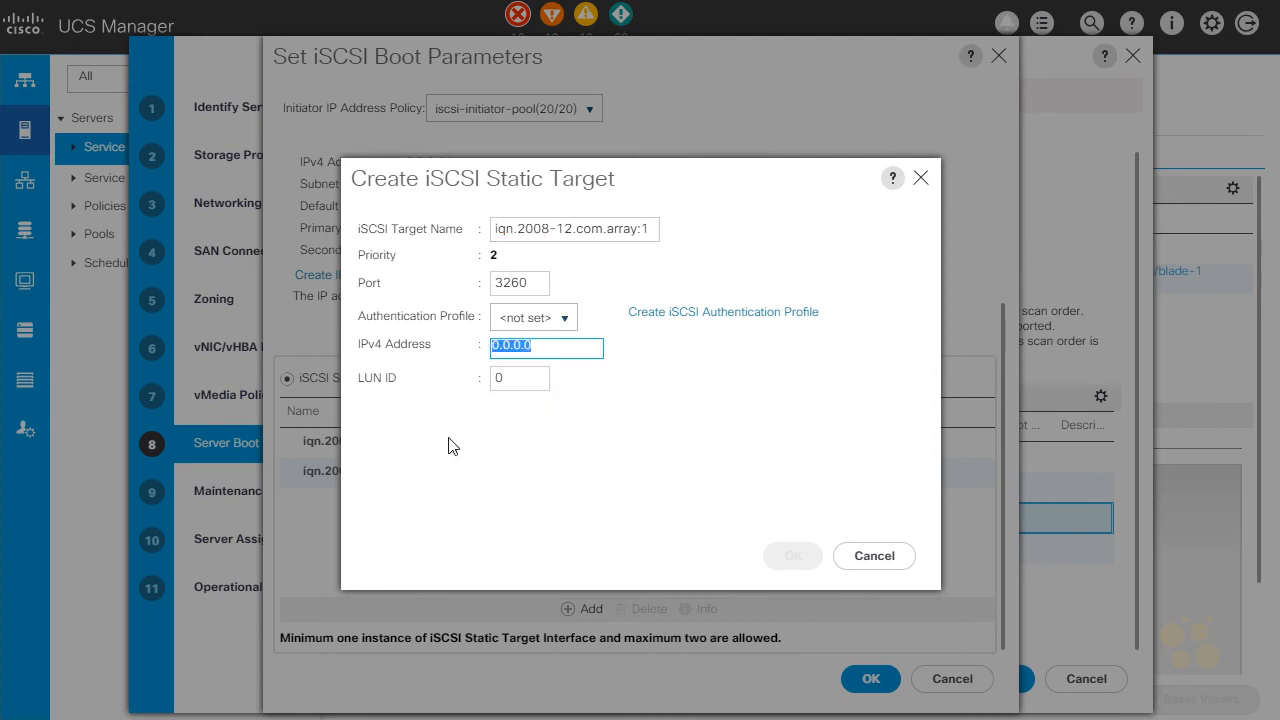
pyautogui.write('192.168.15.51')
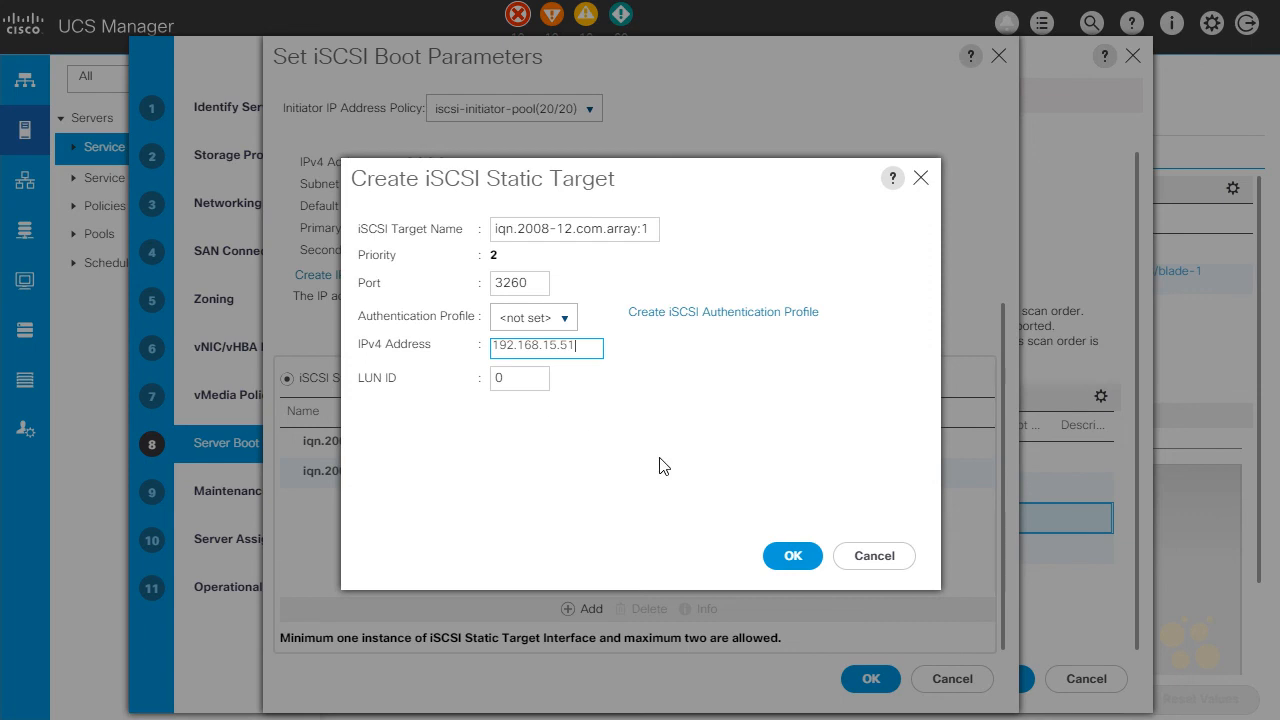
pyautogui.click(787, 560)
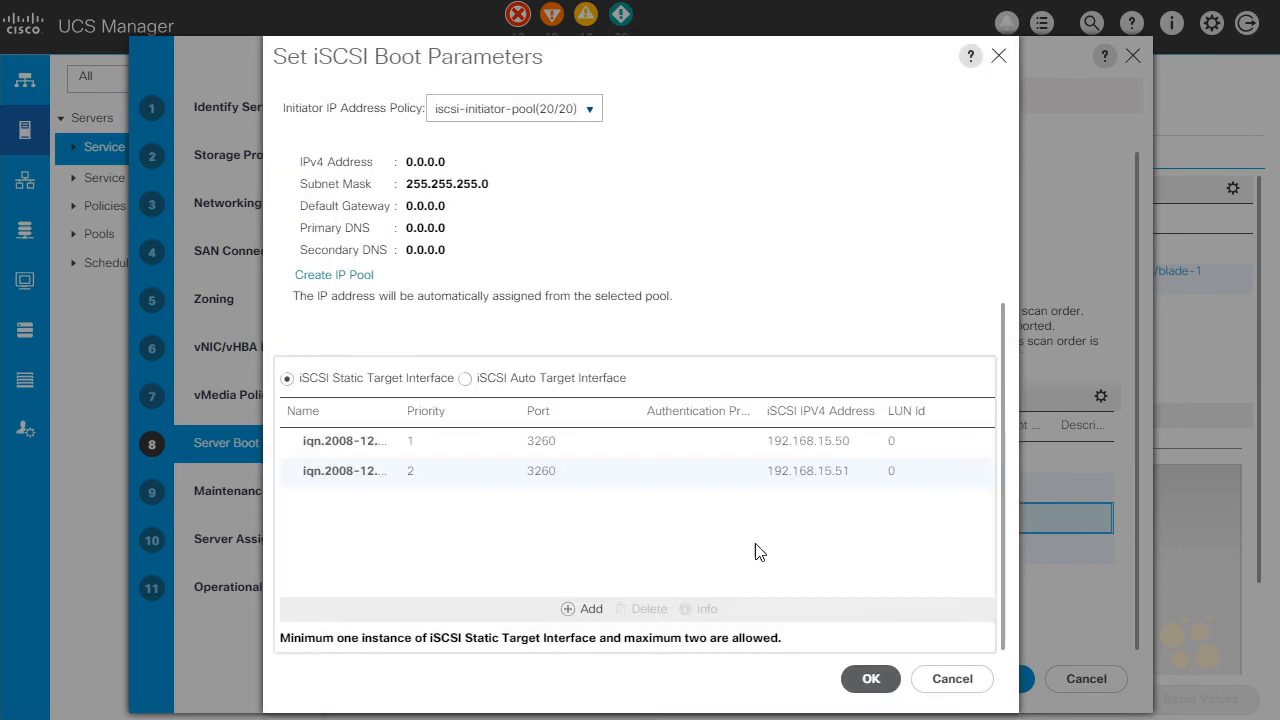
pyautogui.moveTo(397, 410); pyautogui.dragTo(434, 410)
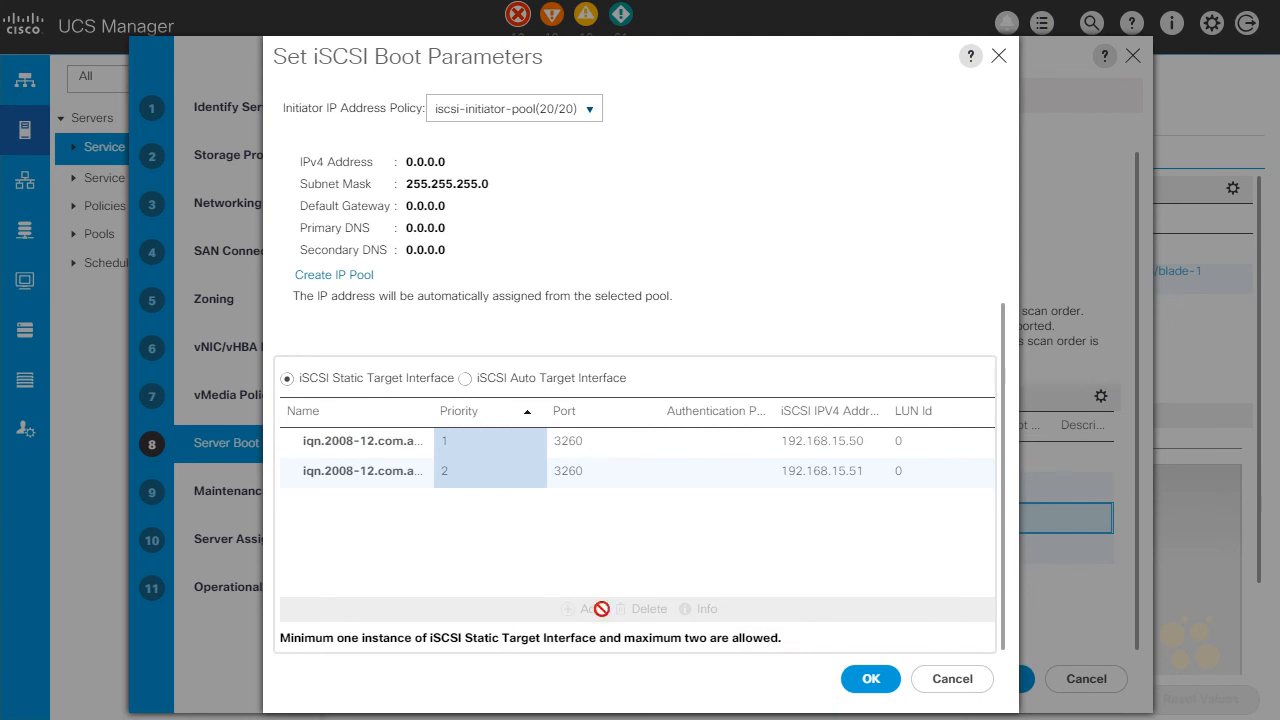
pyautogui.click(884, 686)
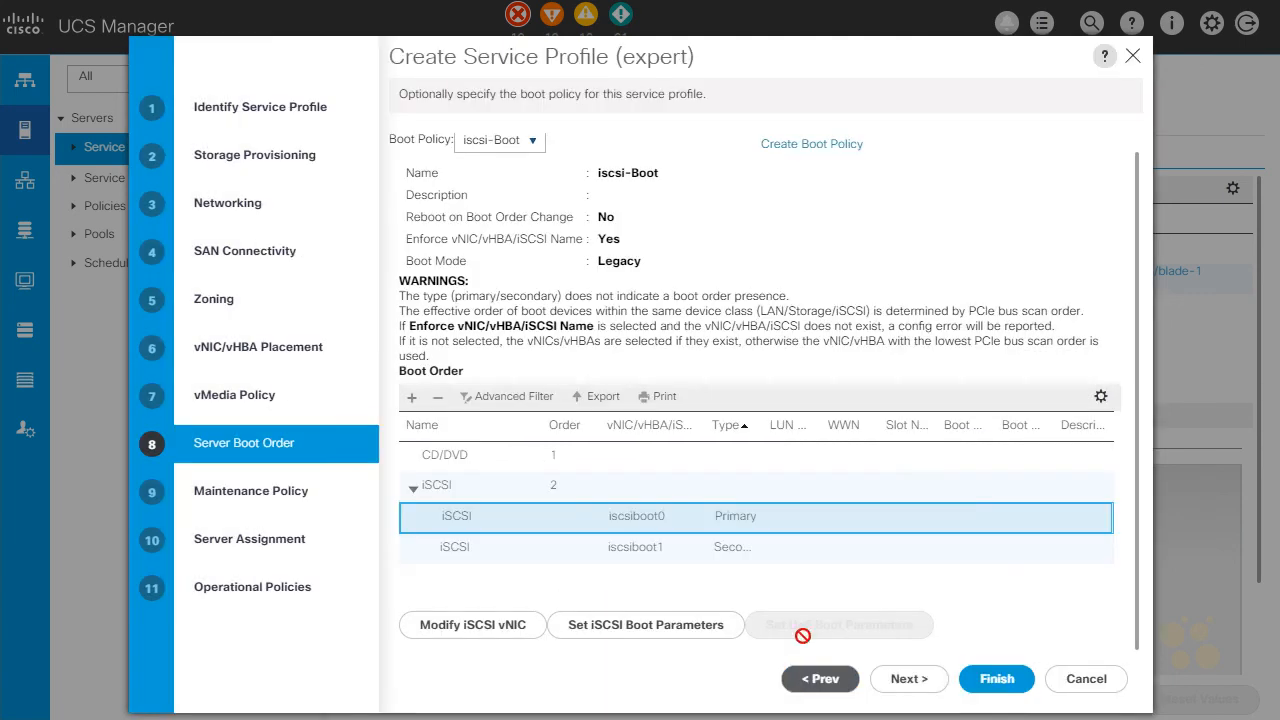
# In iscsiboot1's iSCSI boot parameters, assign Boot-IQN for the initiator name and iscsi-initiator-pool as the initiator IP address policy
pyautogui.click(522, 554)
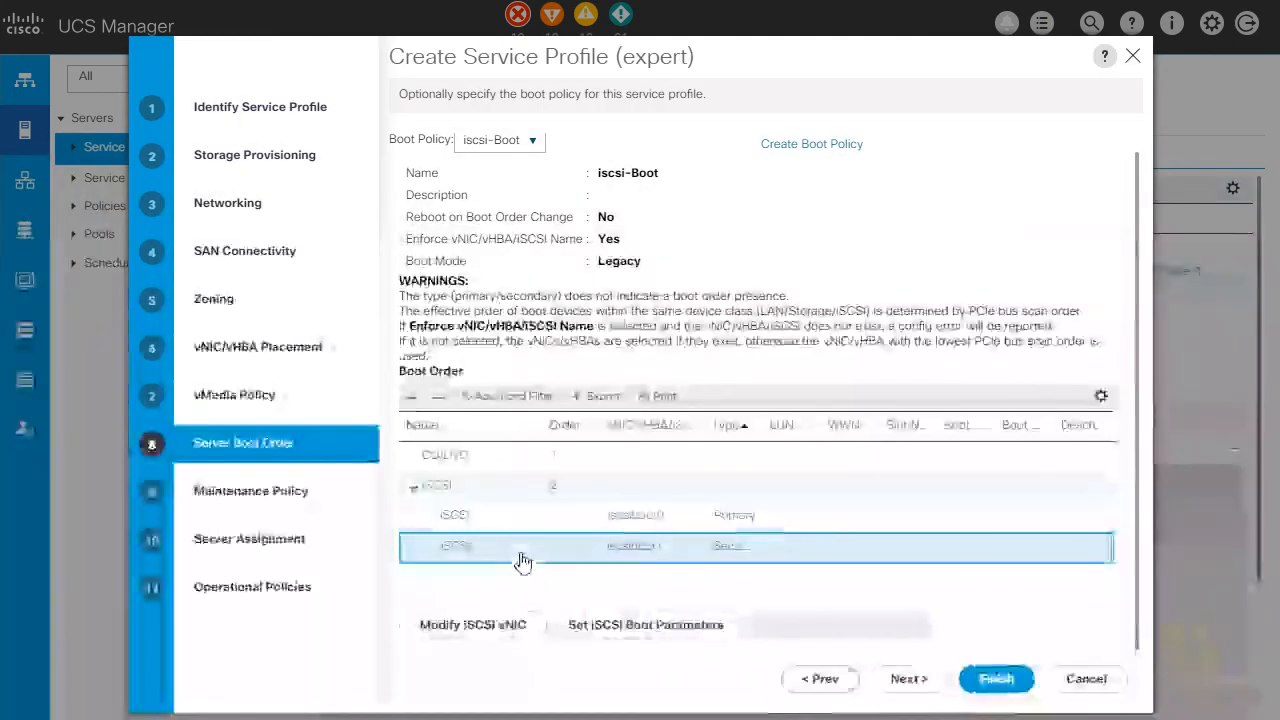
pyautogui.click(617, 627)
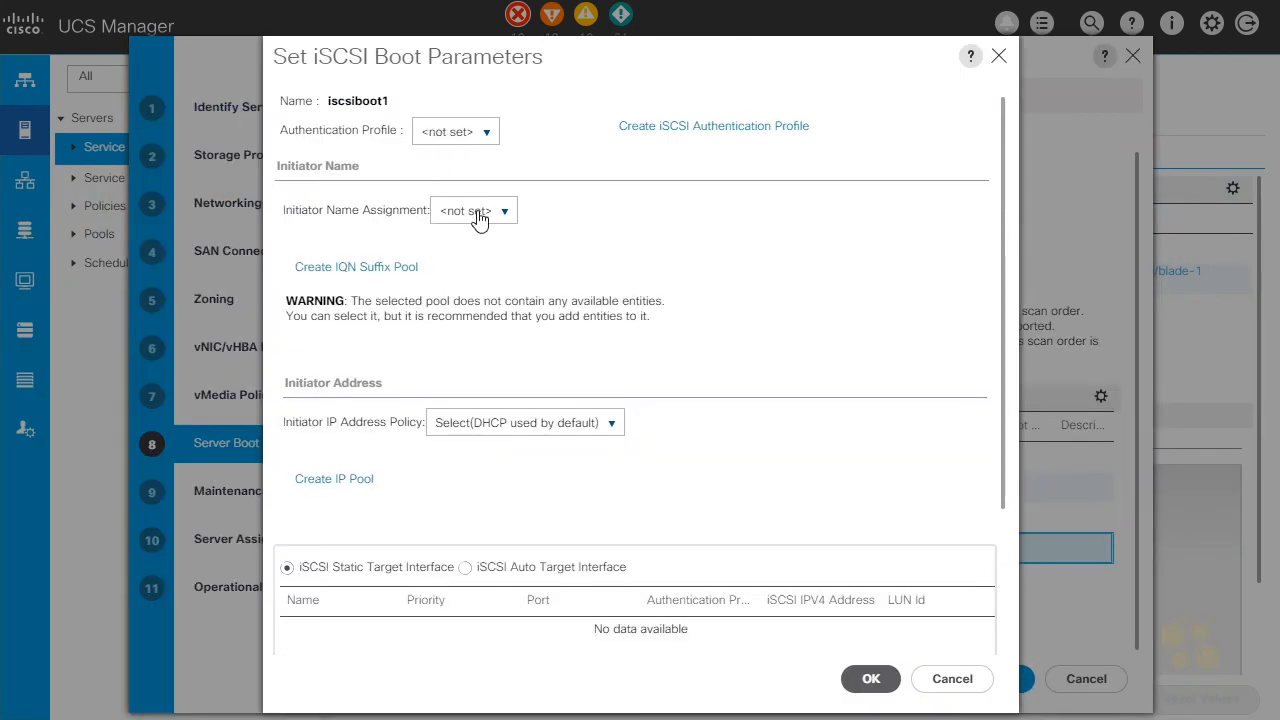
pyautogui.click(476, 212)
pyautogui.click(480, 335)
pyautogui.click(520, 440)
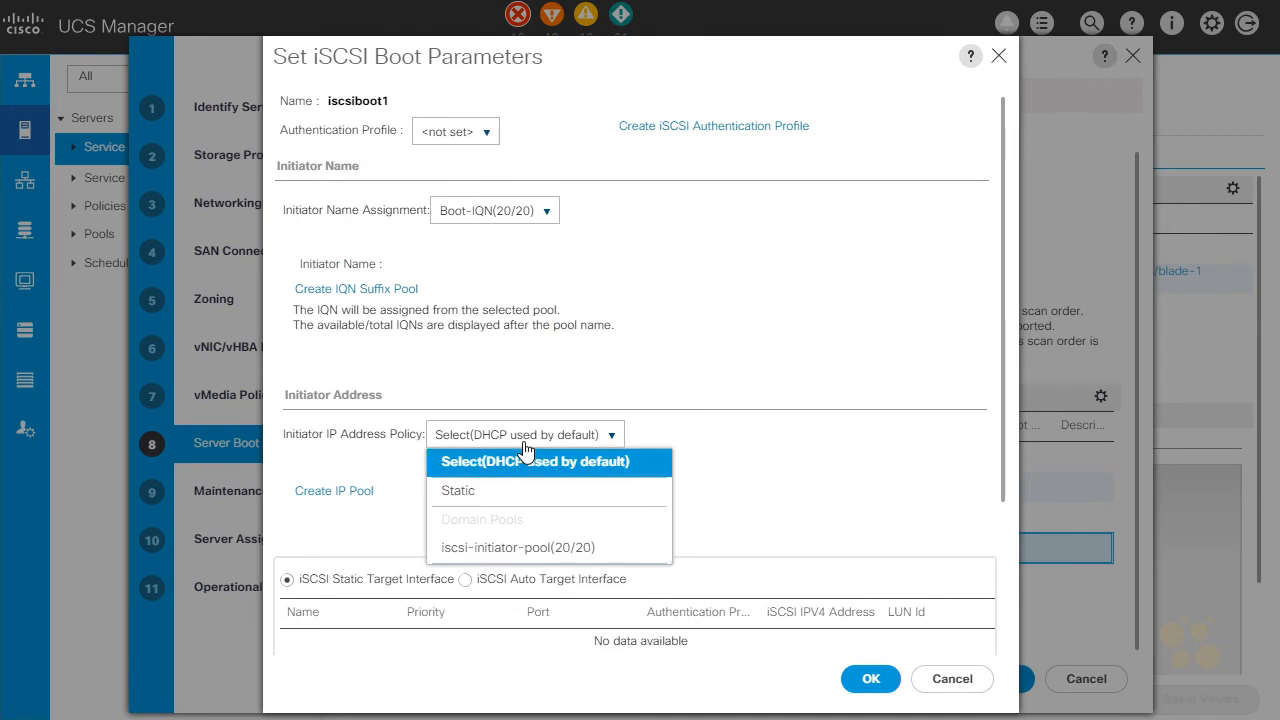
pyautogui.click(533, 550)
# Add a static iSCSI target for iscsiboot1 with the target name iqn.2008-12.com.array:1
pyautogui.scroll(-5, 523, 491)
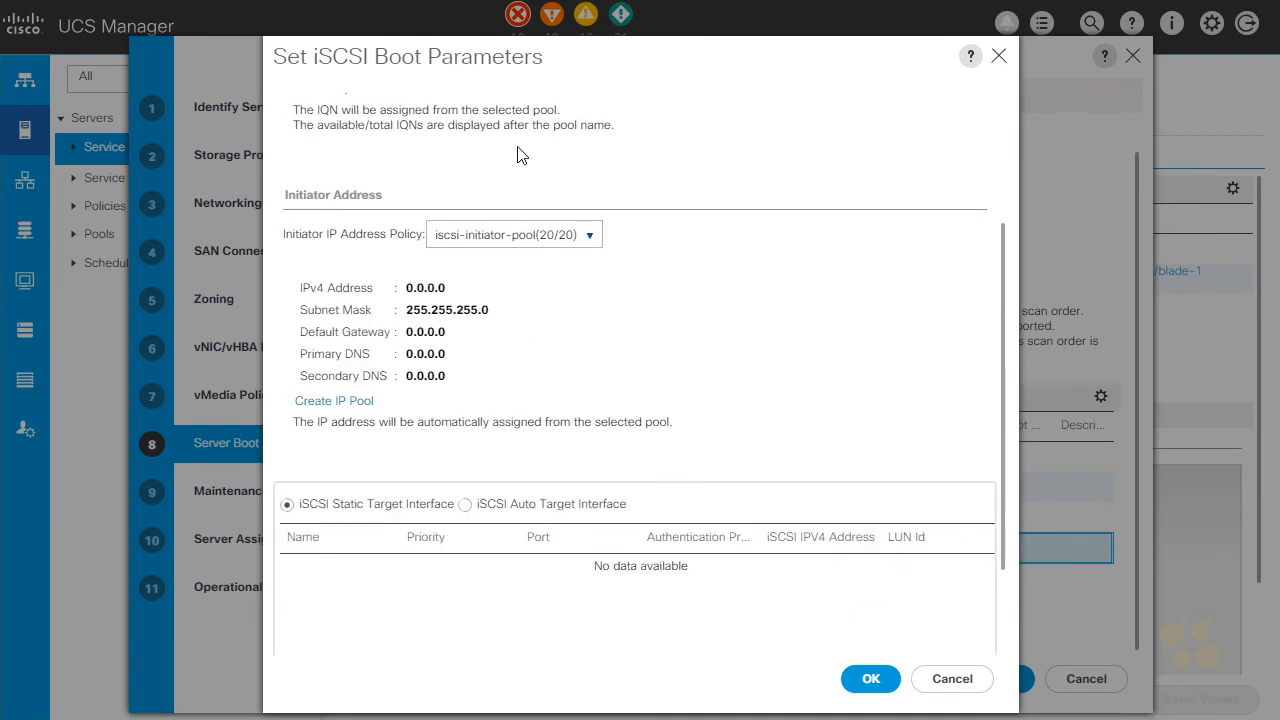
pyautogui.scroll(-1, 540, 456)
pyautogui.click(598, 609)
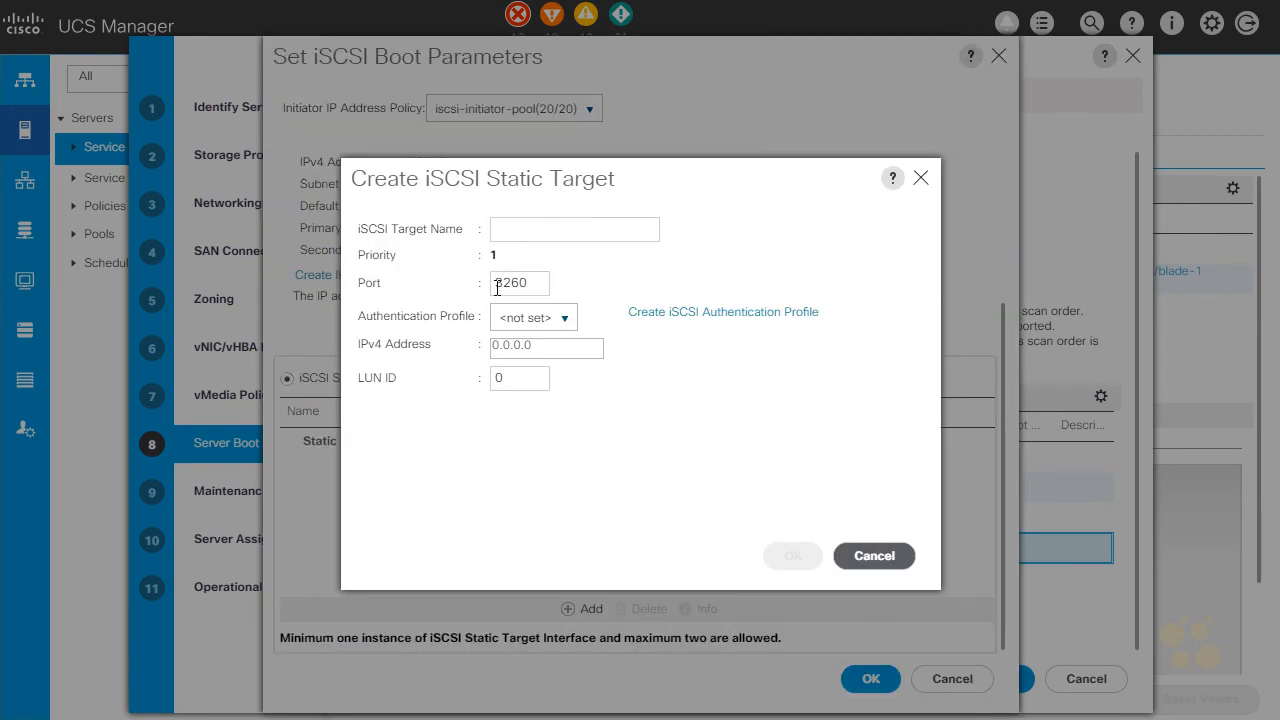
pyautogui.click(556, 224)
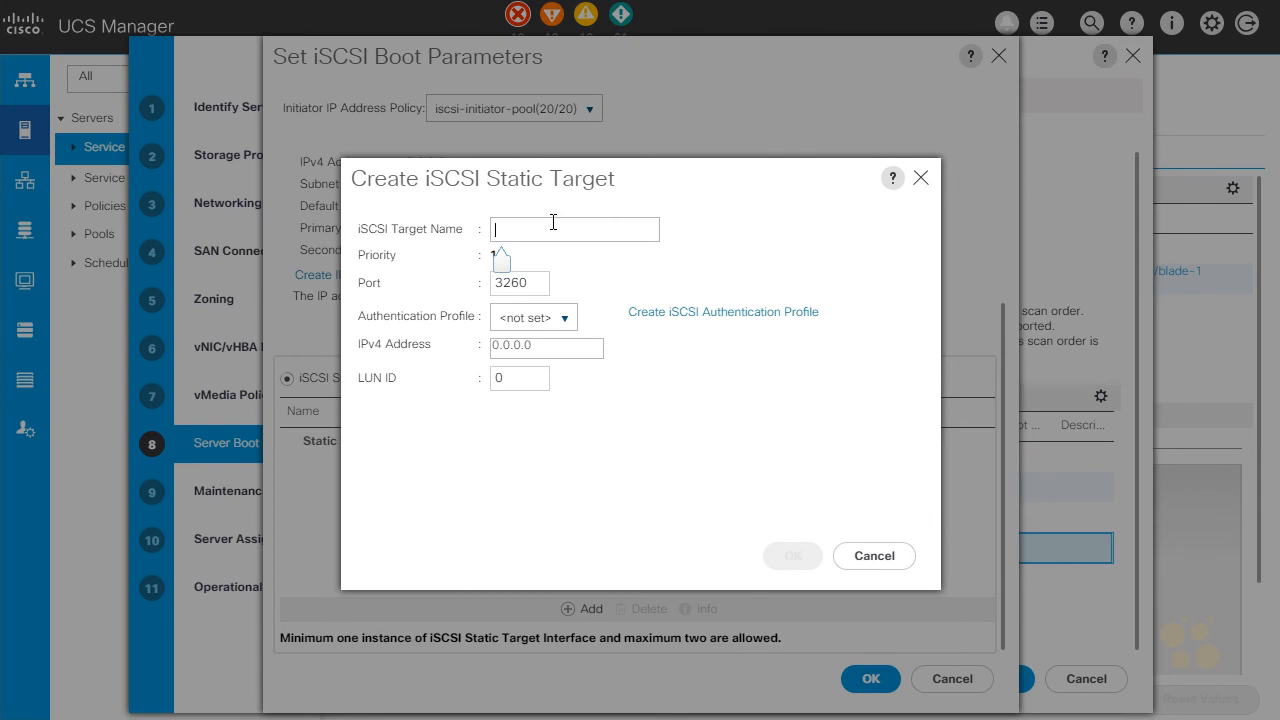
pyautogui.write('iqn.2008-12.')
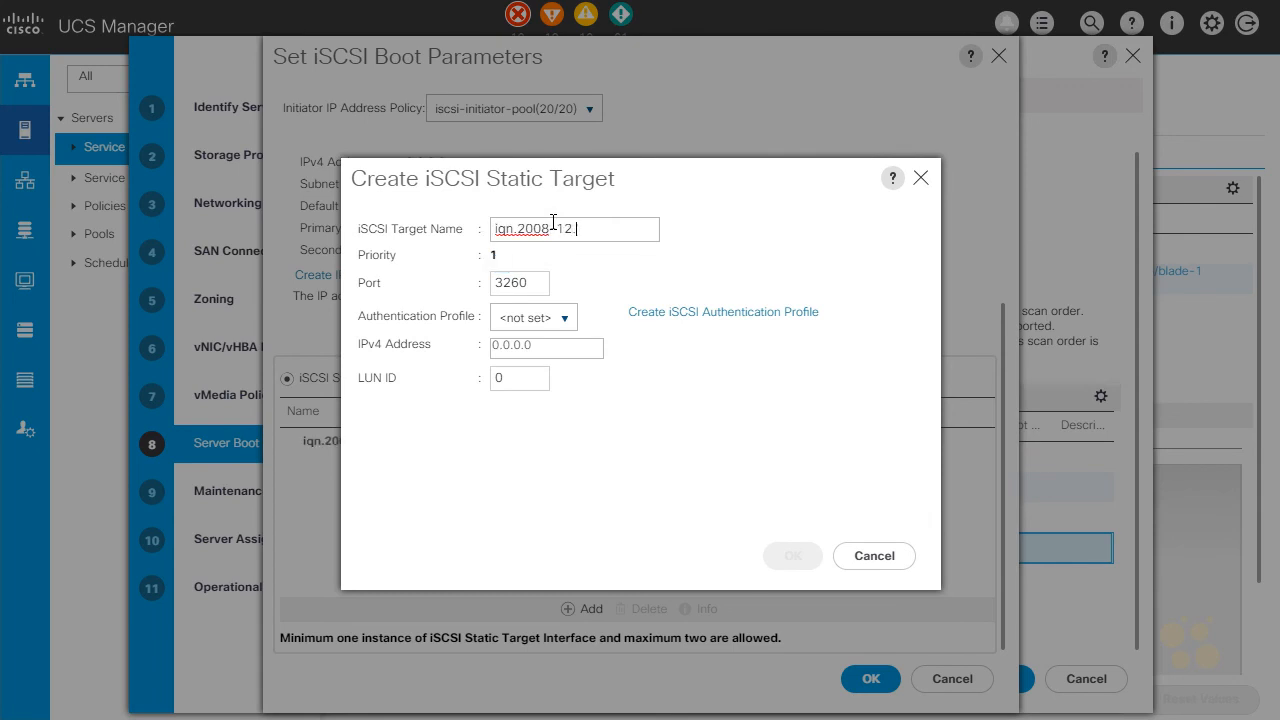
pyautogui.write('com.array:1')
# Set the iscsiboot1 target's IPv4 address to 192.168.15.50, create the target, and save iscsiboot1's boot parameters
pyautogui.click(586, 345)
pyautogui.moveTo(586, 345); pyautogui.dragTo(450, 358)
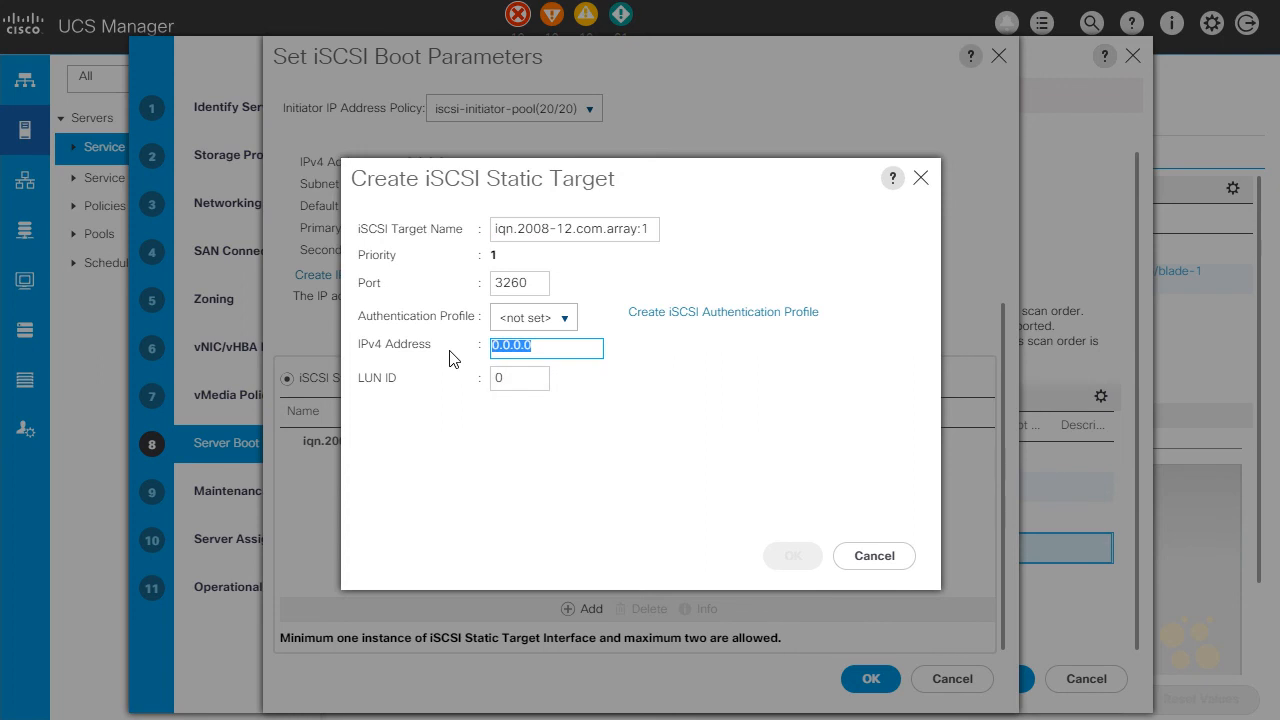
pyautogui.write('192.168')
pyautogui.write('.50')
pyautogui.press('BackSpace')
pyautogui.press('BackSpace')
pyautogui.write('15.50')
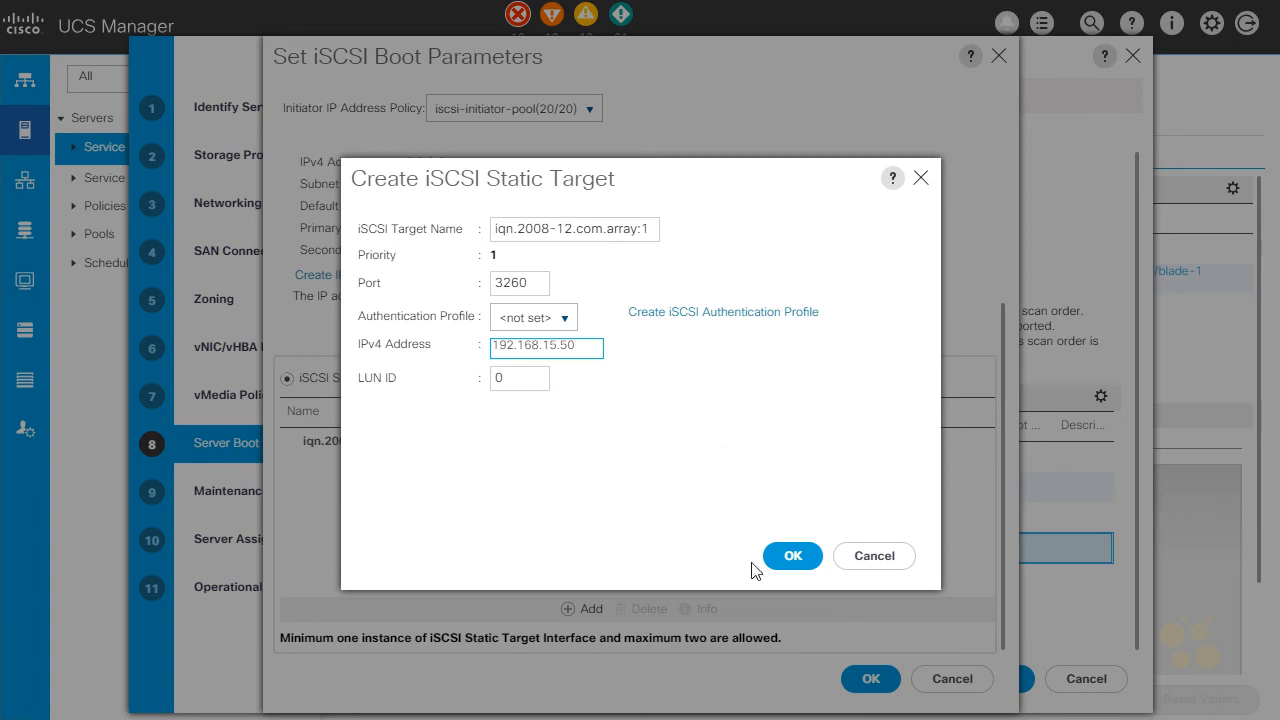
pyautogui.click(783, 560)
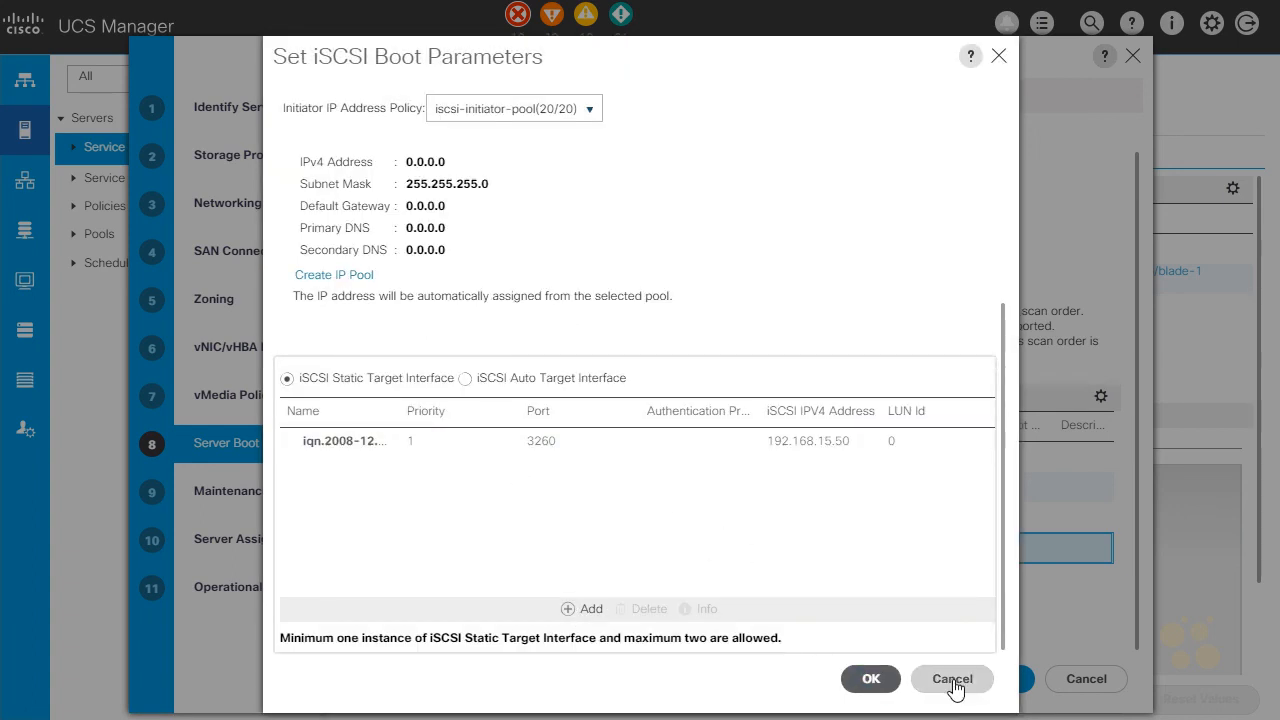
pyautogui.click(858, 678)
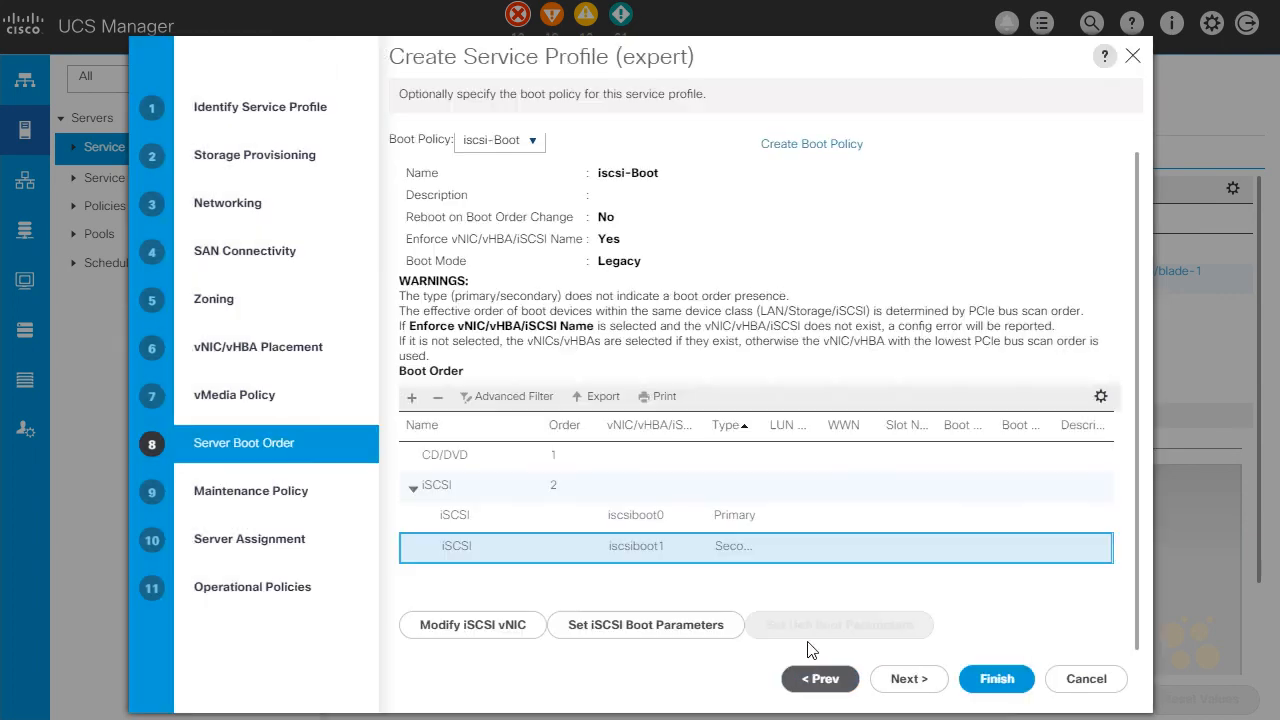